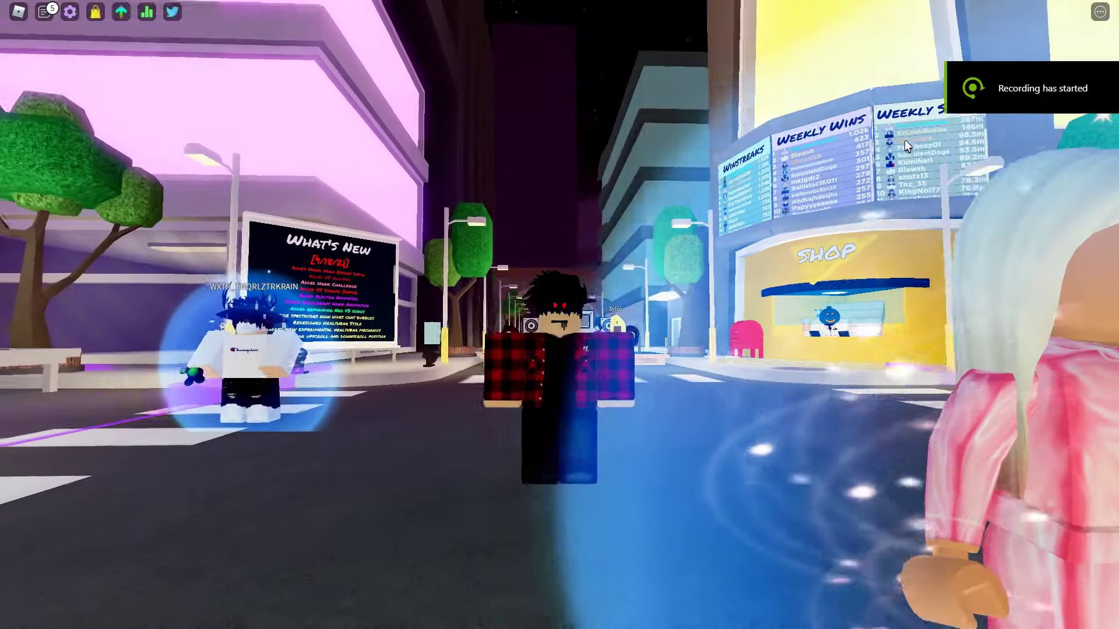
key(Right)
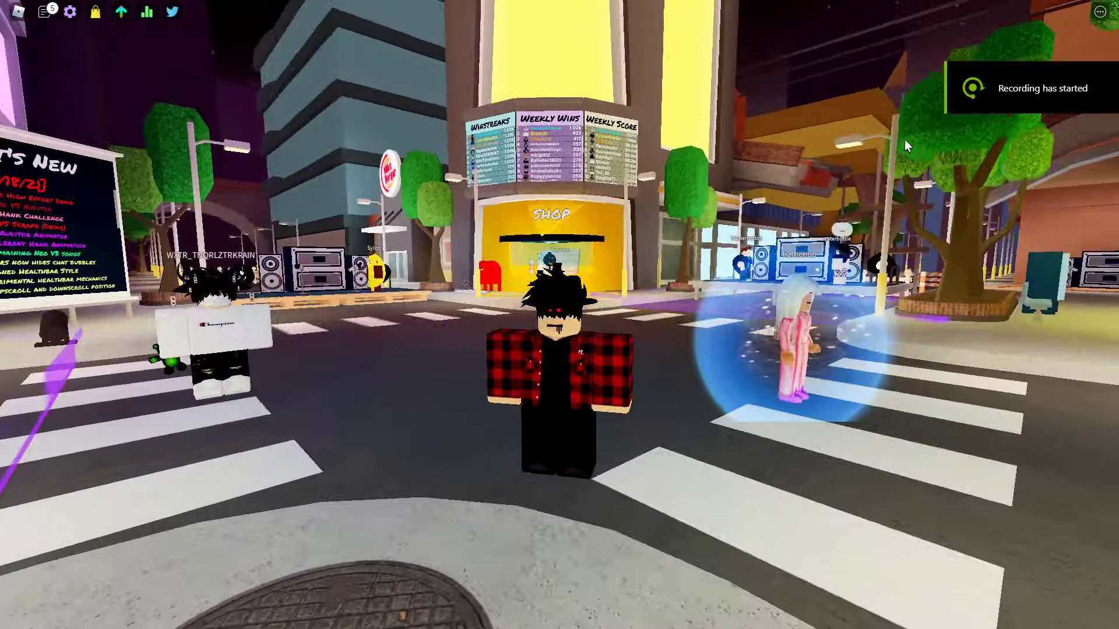
Walk the avatar across the crosswalk and plaza onto an empty stage mat
key(w)
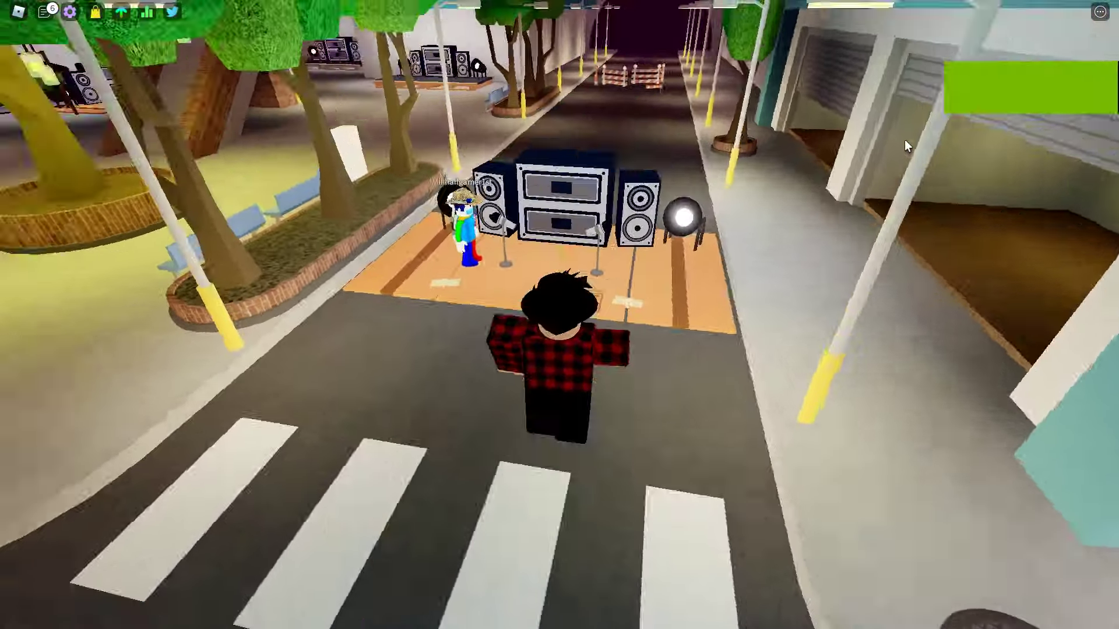
key(w)
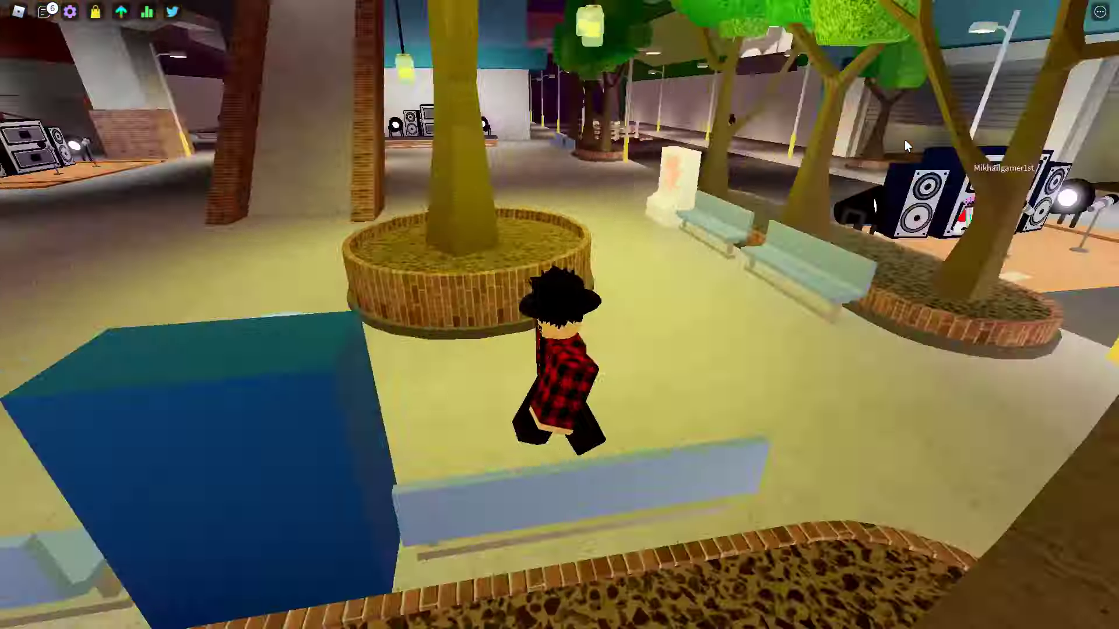
key(w)
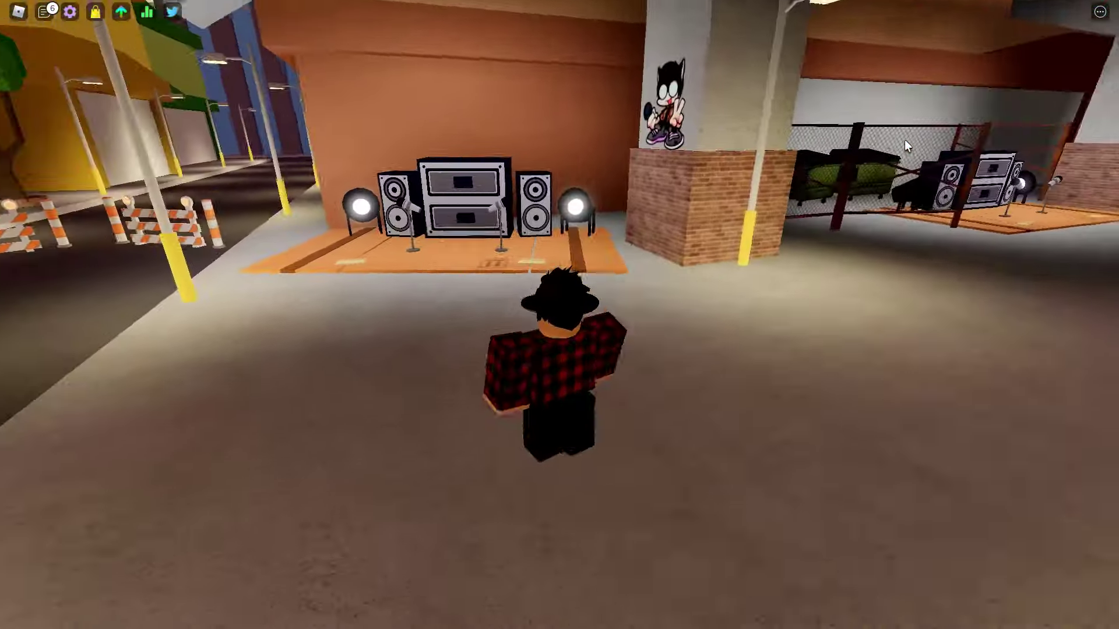
key(w)
Join the stage match and choose Play Solo instead of waiting for an opponent
click(532, 292)
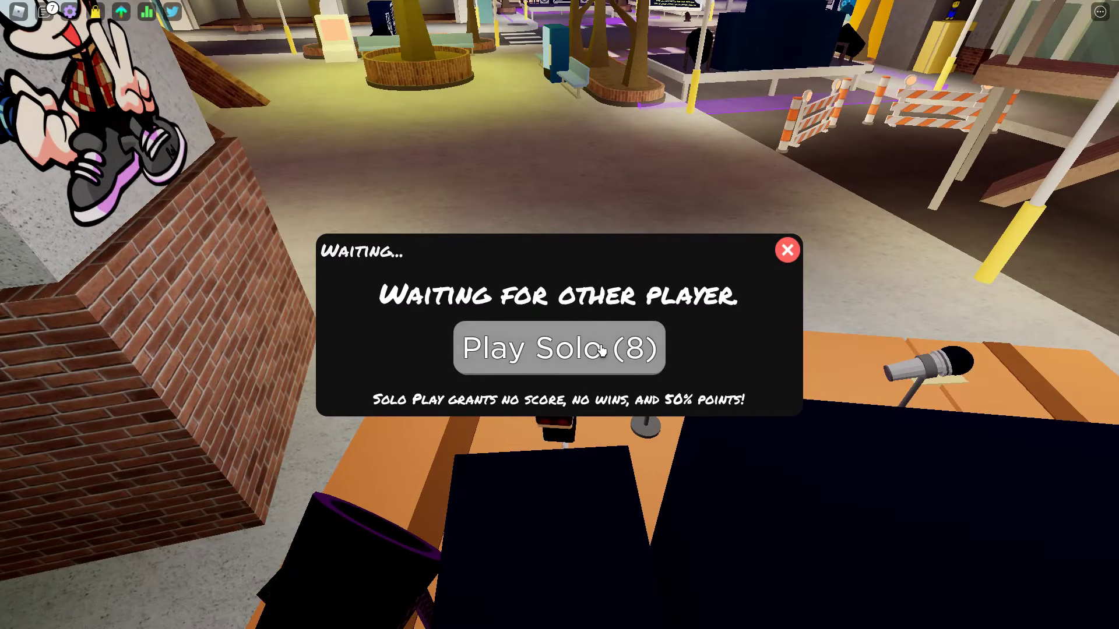
key(slash)
text(sol)
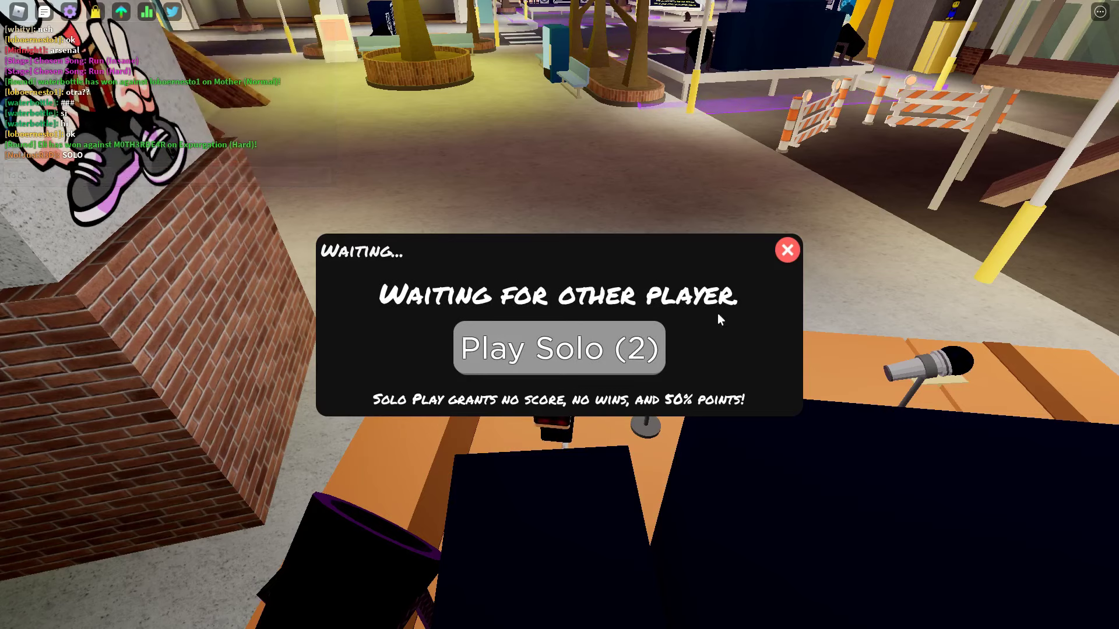
click(602, 350)
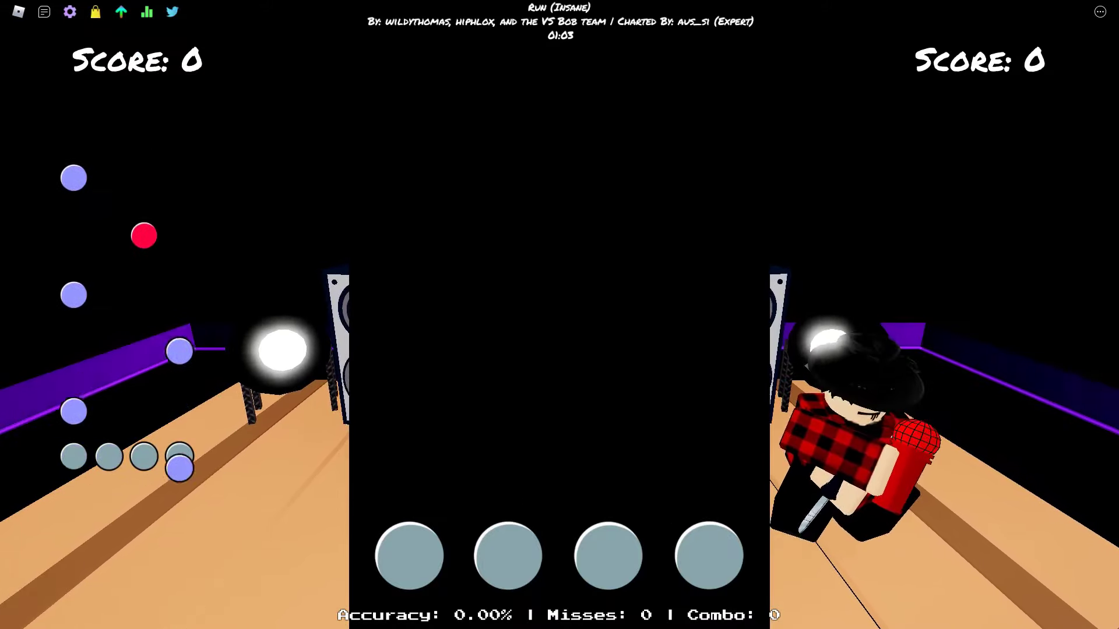
Hit the early Run (Insane) note streams with the Left, Down, Up and Right arrows
key(Left)
key(Down)
key(Up)
key(Right)
key(Left)
key(Down)
key(Up)
key(Right)
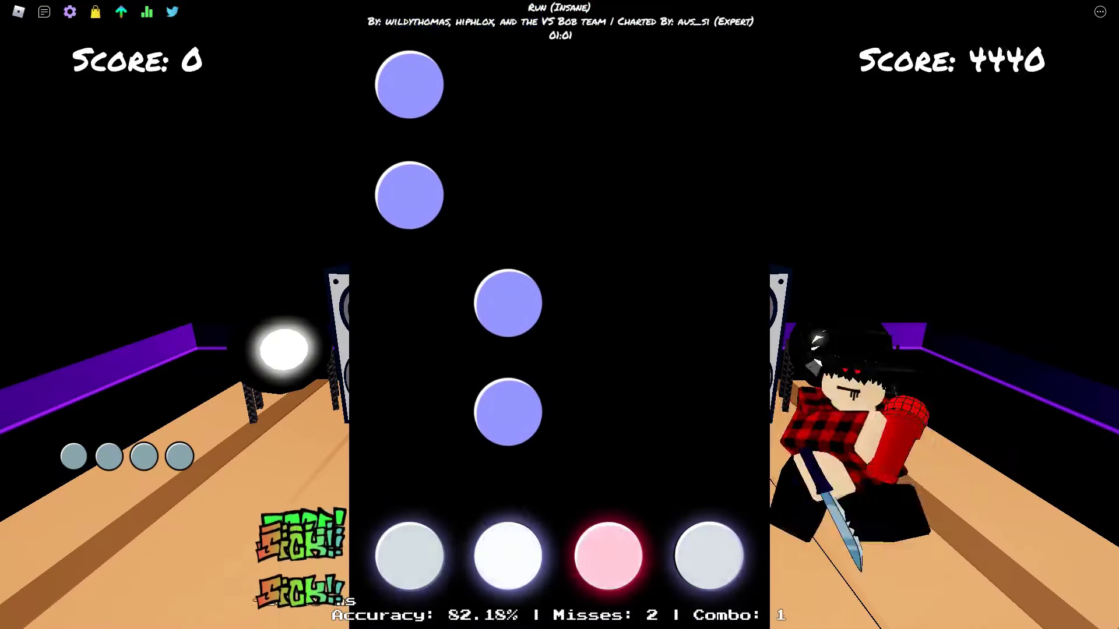
key(Left)
key(Down)
key(Up)
key(Right)
key(Left)
key(Down)
key(Up)
key(Right)
key(Down)
key(Up)
key(Left)
key(Right)
key(Left)
key(Down)
key(Right)
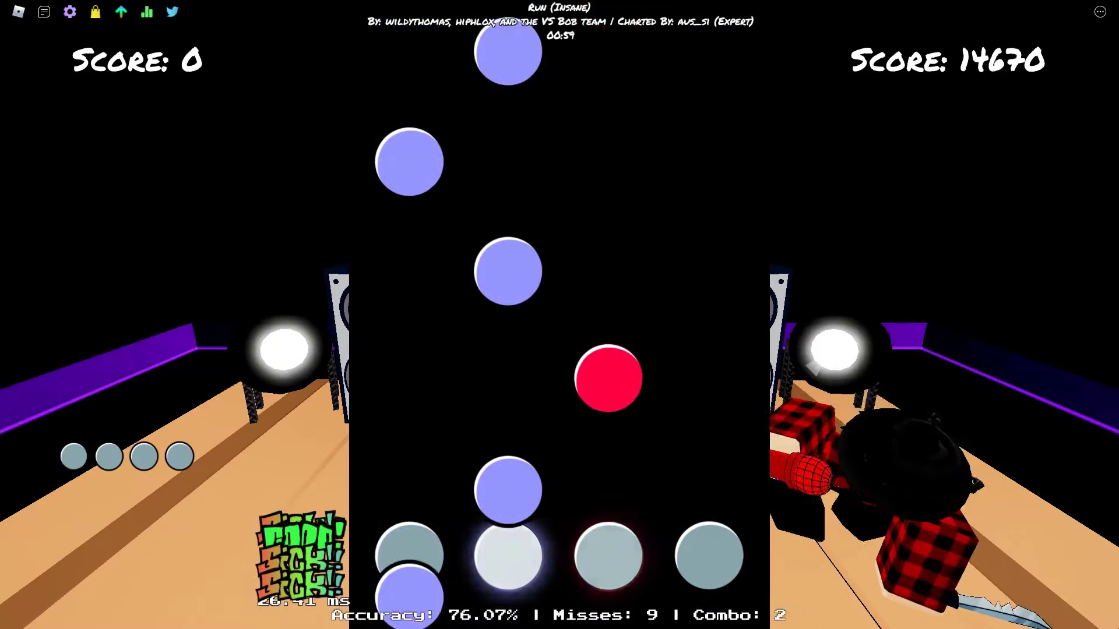
key(Up)
key(Left)
key(Down)
key(Right)
key(Left)
key(Up)
key(Left)
key(Right)
key(Up)
key(Down)
key(Left)
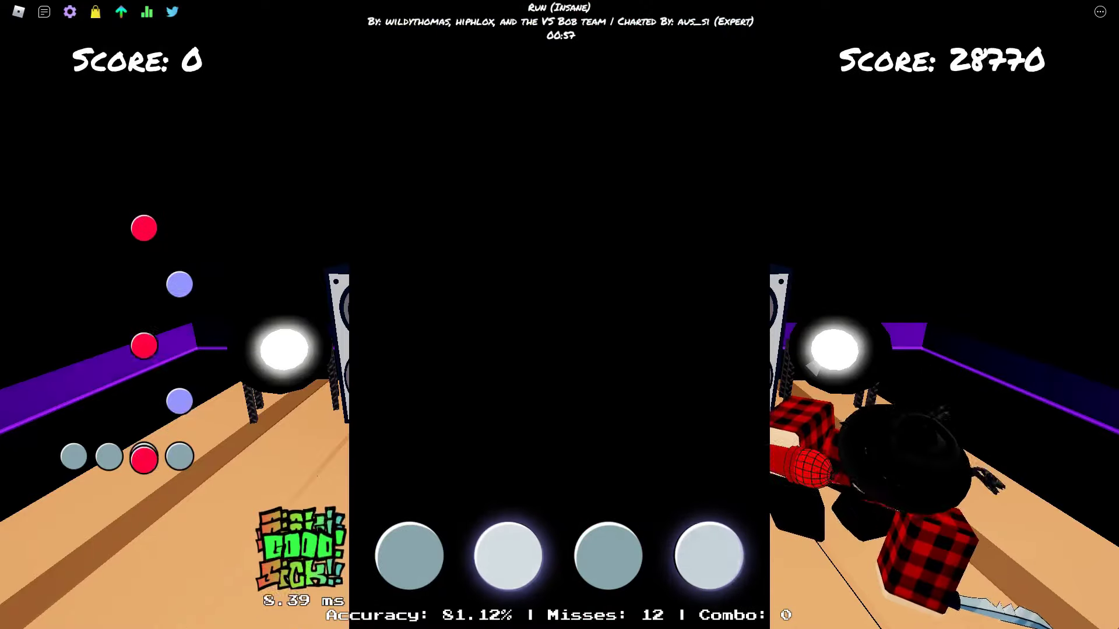
key(Up)
key(Left)
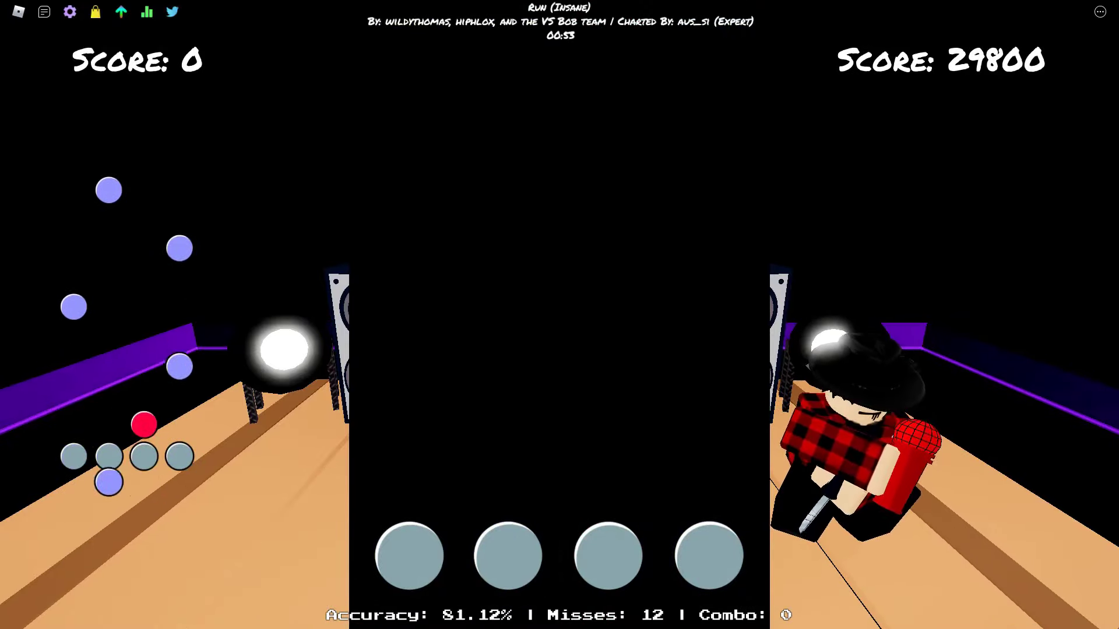
key(Right)
key(Up)
key(Down)
key(Up)
key(Left)
key(Up)
key(Right)
key(Up)
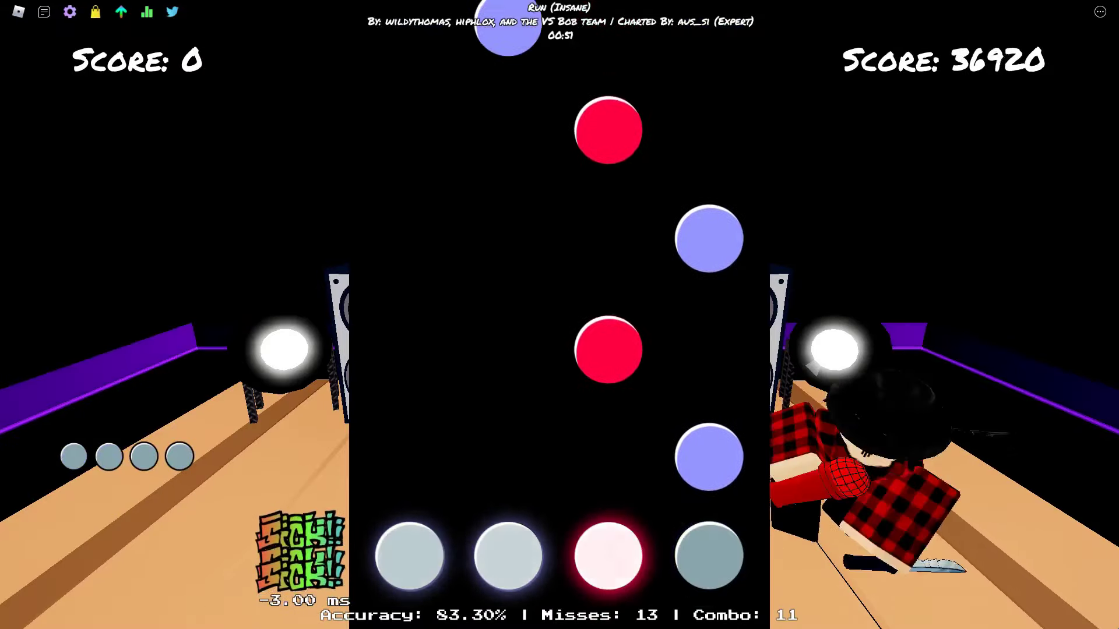
key(Left)
key(Down)
key(Down)
key(Up)
key(Left)
key(Right)
key(Down)
key(Up)
key(Down)
key(Right)
key(Left)
key(Up)
key(Left)
key(Right)
key(Up)
key(Down)
key(Left)
key(Up)
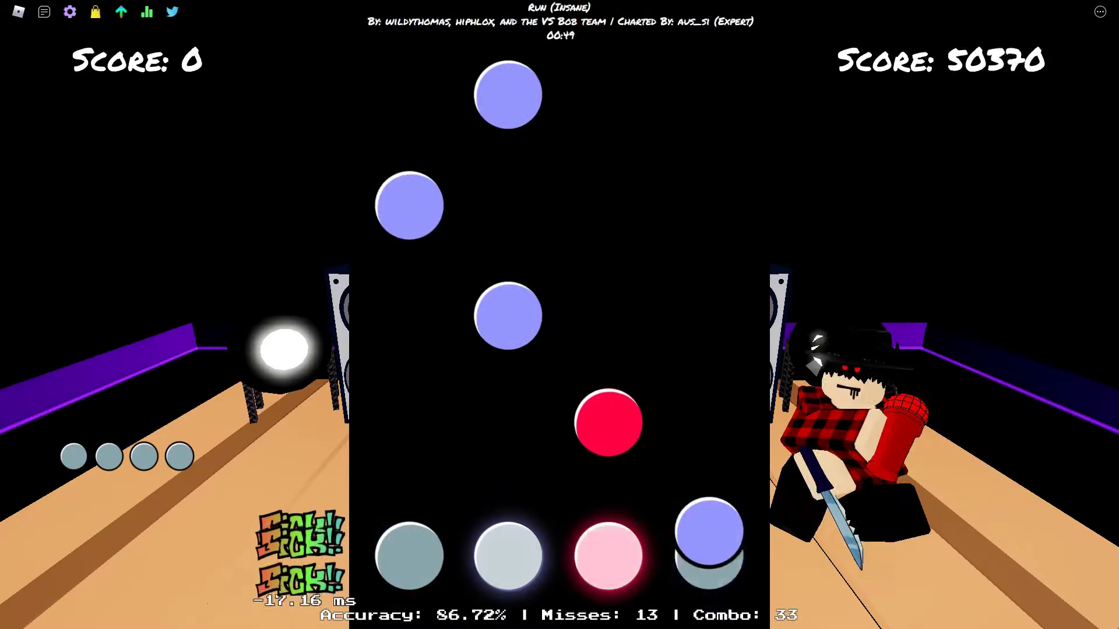
key(Right)
key(Left)
key(Up)
key(Down)
key(Left)
key(Down)
key(Left)
key(Down)
key(Left)
key(Up)
key(Left)
key(Down)
key(Right)
key(Down)
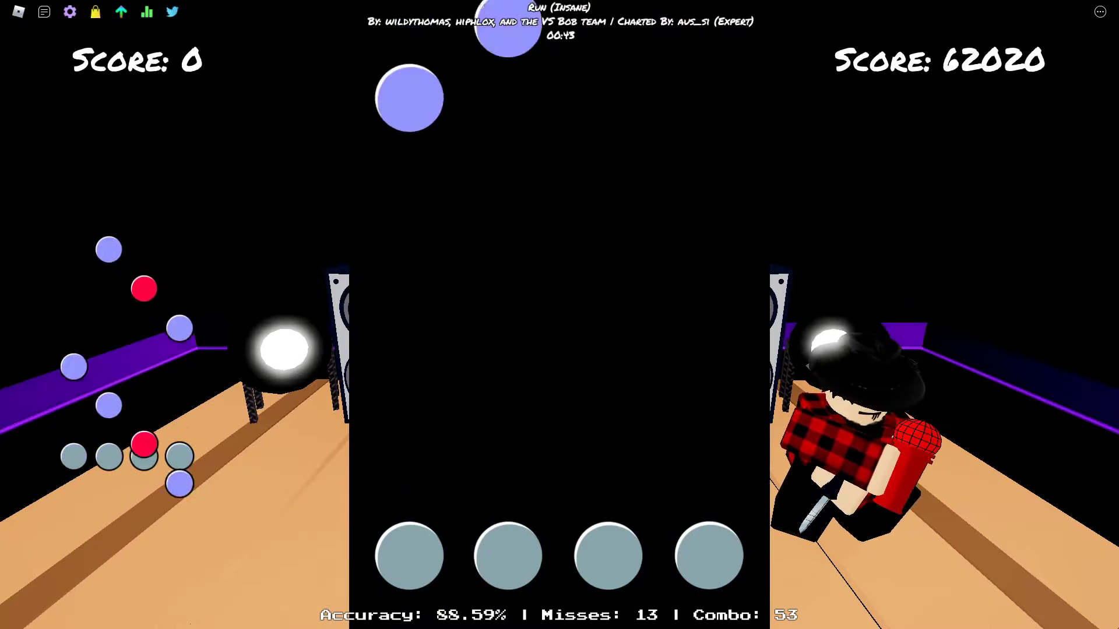
Keep up with the mid-song note bursts of Run (Insane) using the arrow keys
key(Left)
key(Left)
key(Left)
key(Down)
key(Left)
key(Down)
key(Up)
key(Up)
key(Up)
key(Right)
key(Up)
key(Right)
key(Down)
key(Right)
key(Down)
key(Up)
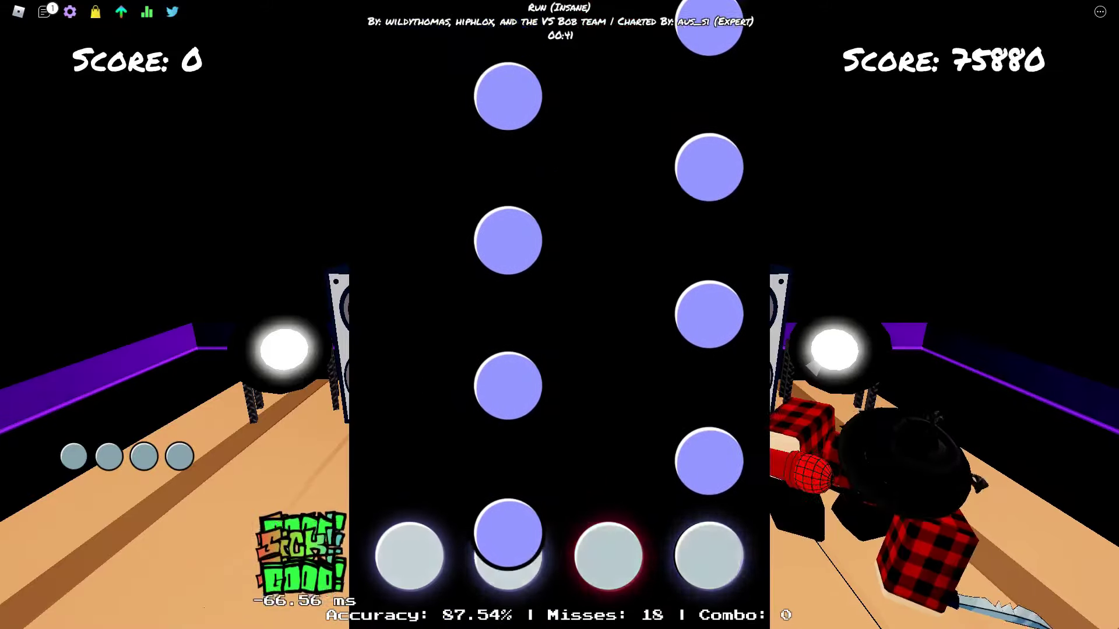
key(Down)
key(Right)
key(Down)
key(Right)
key(Left)
key(Up)
key(Left)
key(Down)
key(Up)
key(Up)
key(Left)
key(Down)
key(Left)
key(Up)
key(Left)
key(Up)
key(Right)
key(Down)
key(Left)
key(Right)
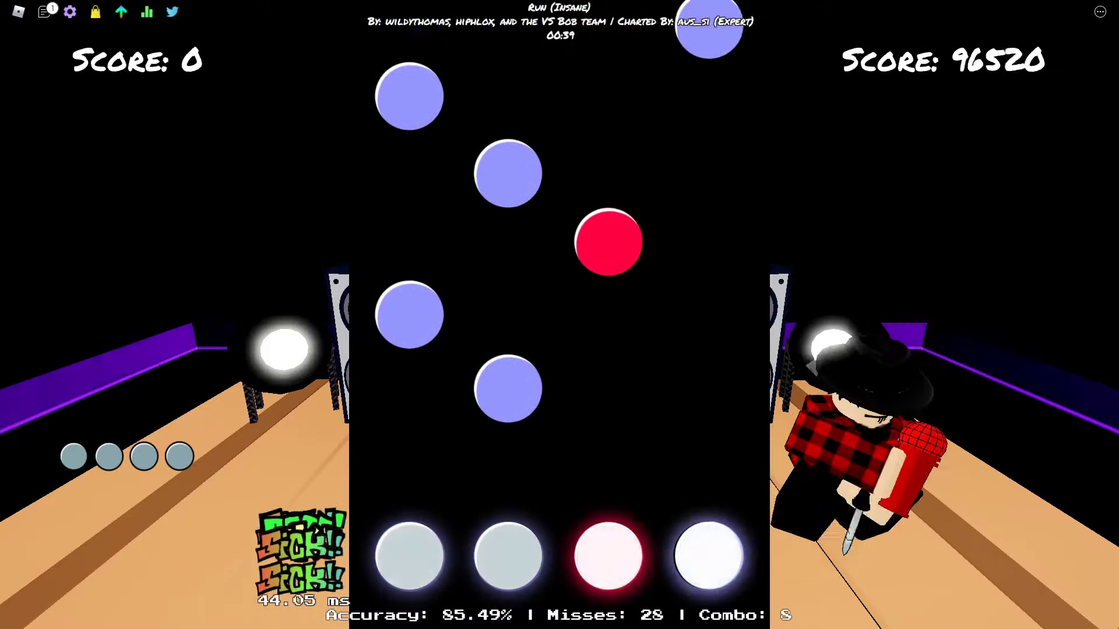
key(Up)
key(Right)
key(Left)
key(Down)
key(Up)
key(Down)
key(Left)
key(Up)
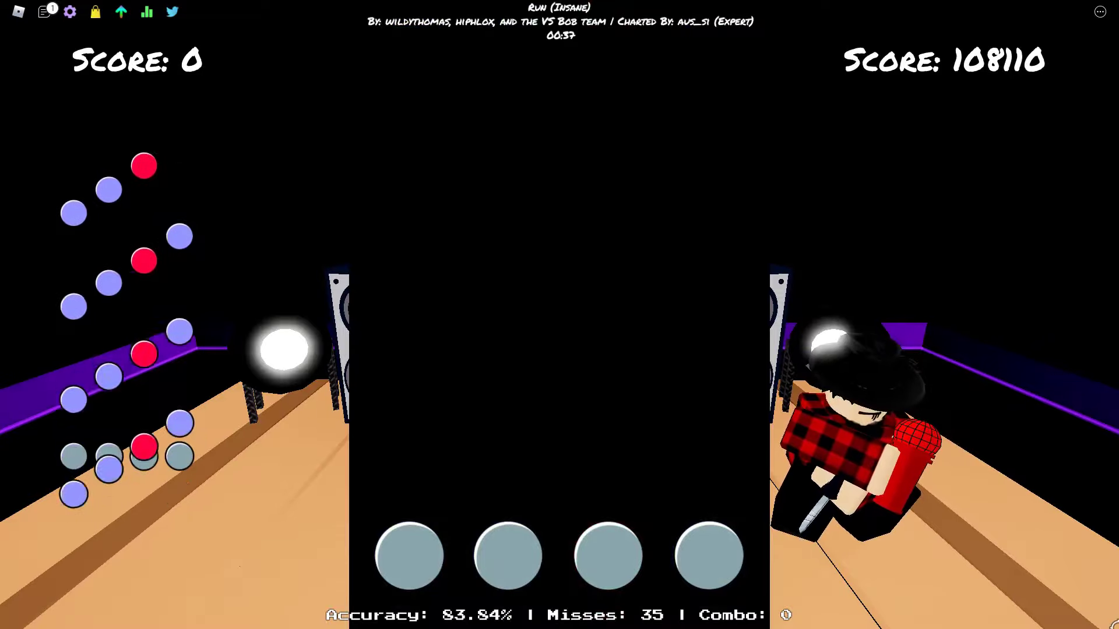
key(Up)
key(Right)
key(Left)
key(Down)
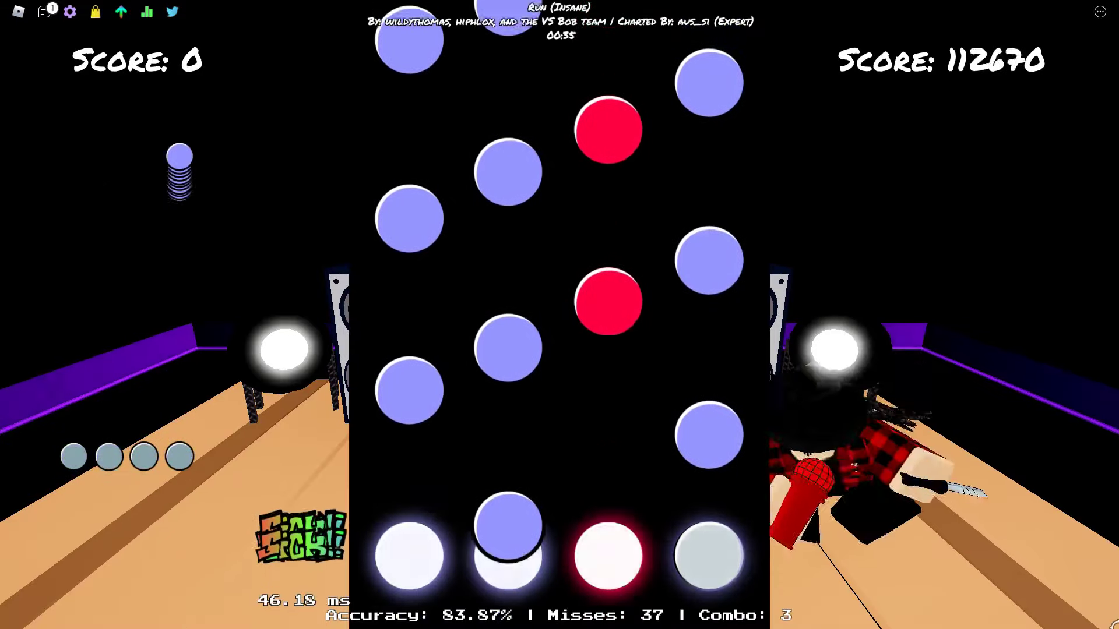
key(Left)
key(Up)
key(Down)
key(Right)
key(Left)
key(Up)
key(Down)
key(Left)
key(Up)
key(Right)
key(Left)
key(Down)
key(Right)
key(Up)
key(Down)
key(Left)
key(Right)
key(Down)
key(Up)
key(Right)
key(Down)
key(Left)
key(Up)
key(Down)
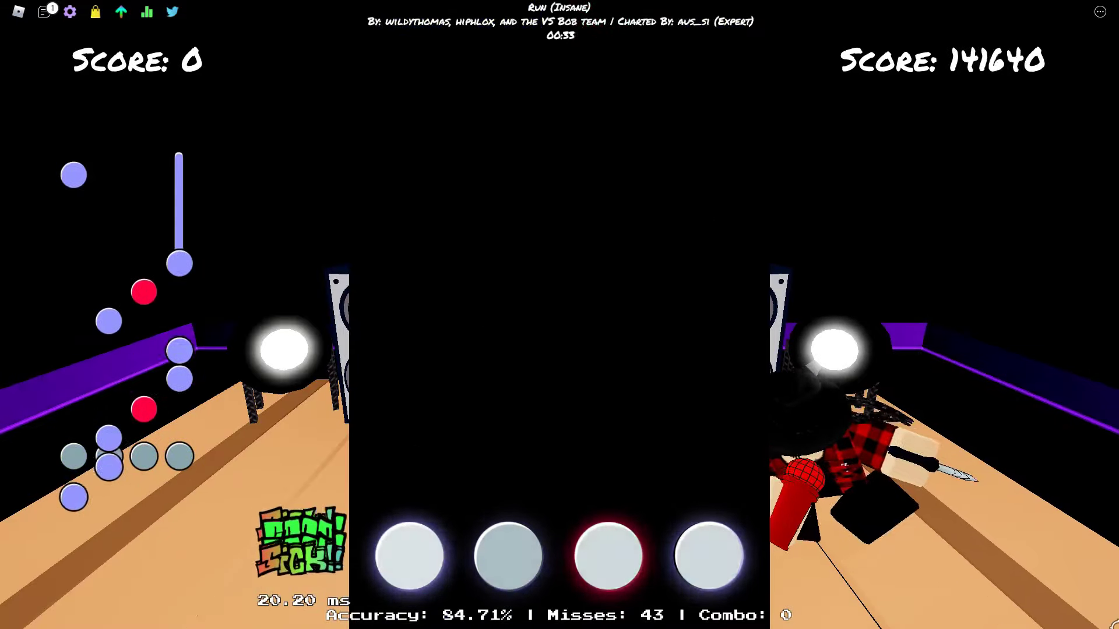
key(Left)
key(Right)
key(Up)
key(Down)
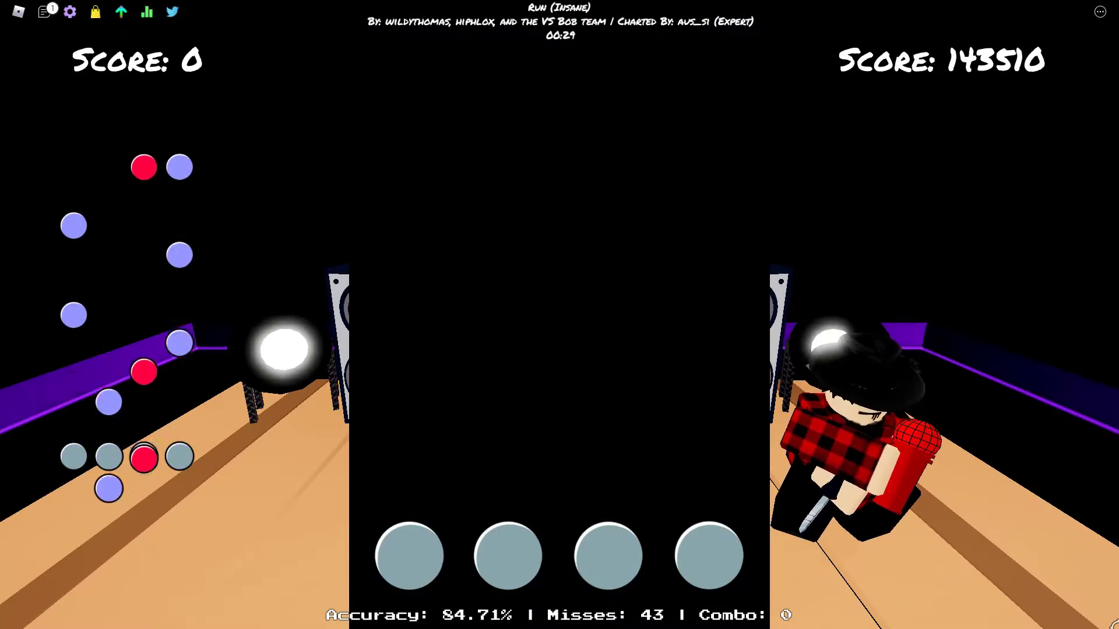
Play through the next dense chart section with rapid arrow-key hits
key(Up)
key(Left)
key(Up)
key(Left)
key(Down)
key(Right)
key(Left)
key(Down)
key(Left)
key(Down)
key(Up)
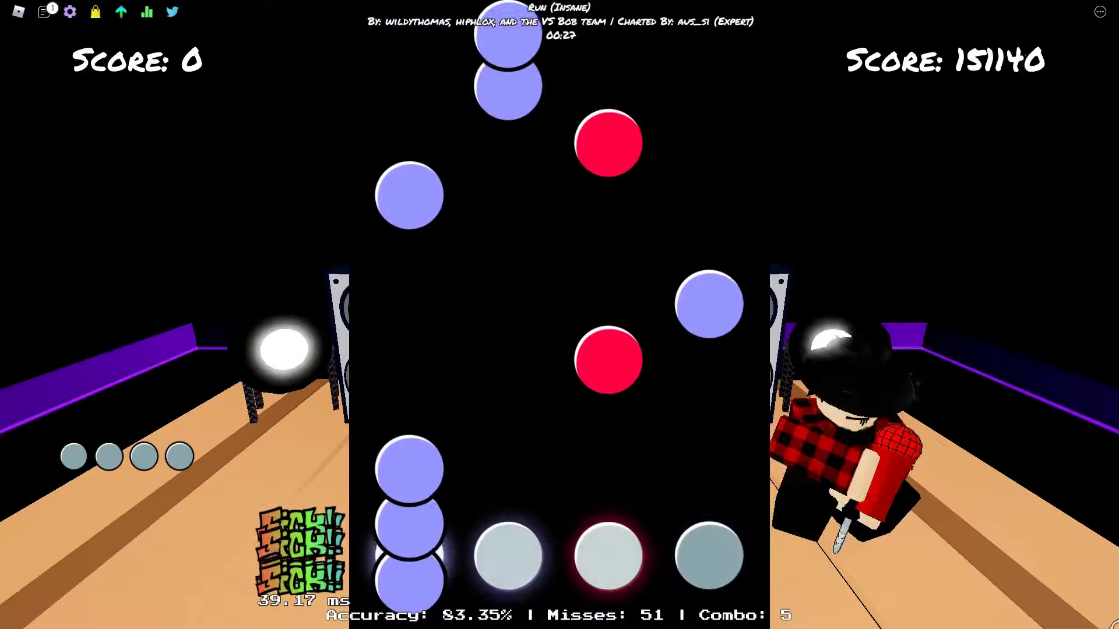
key(Up)
key(Down)
key(Up)
key(Down)
key(Right)
key(Down)
key(Left)
key(Down)
key(Up)
key(Right)
key(Up)
key(Down)
key(Left)
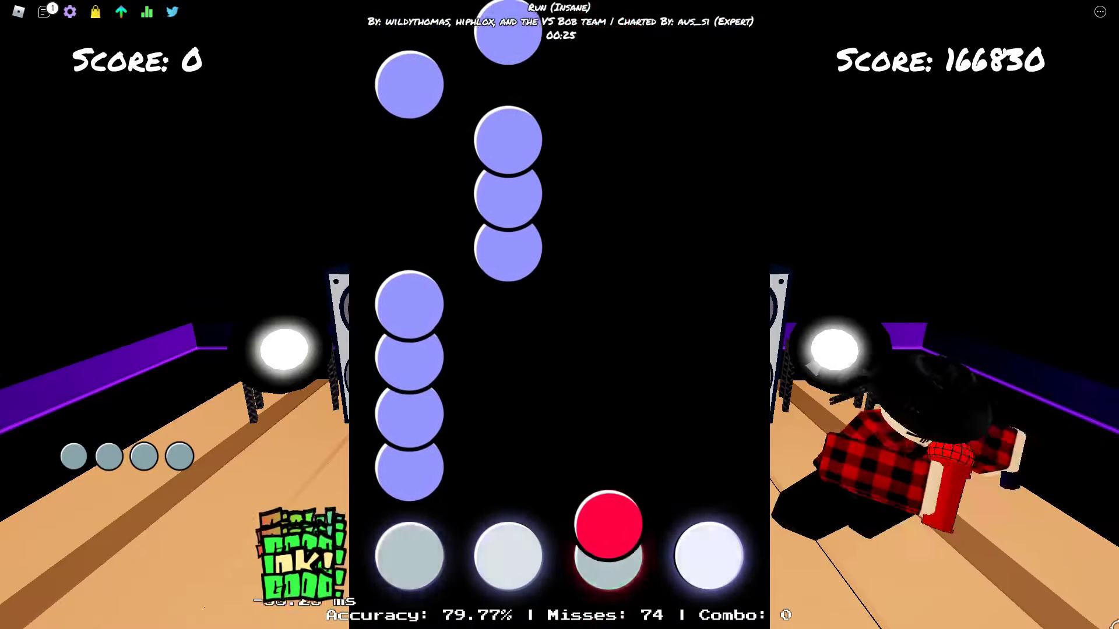
key(Down)
key(Right)
key(Up)
key(Down)
key(Up)
key(Left)
key(Up)
key(Up)
key(Down)
key(Right)
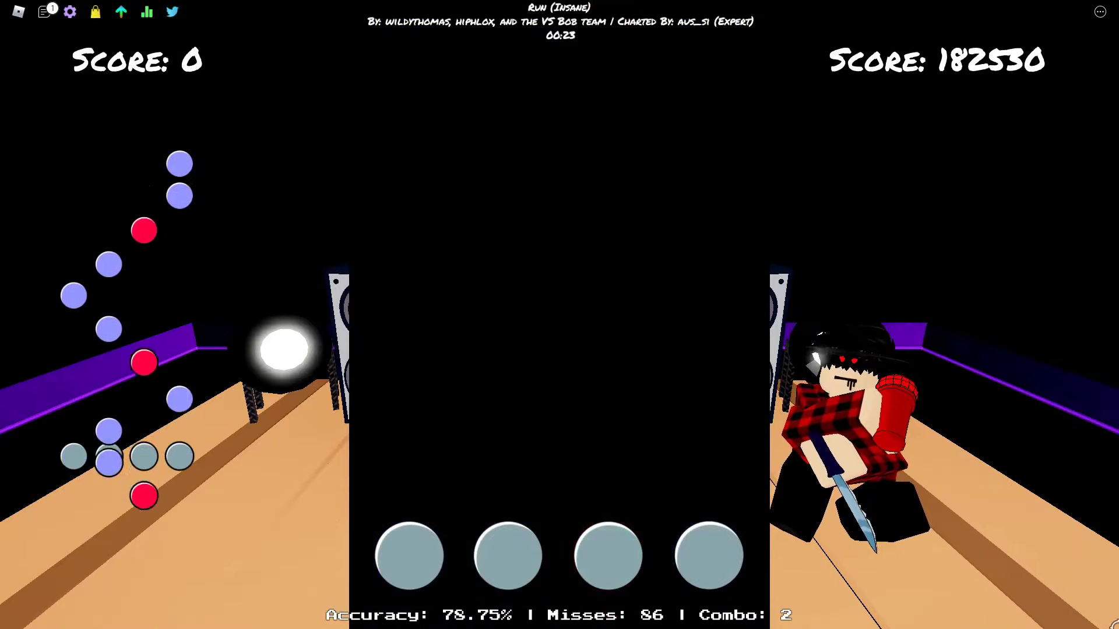
Briefly check the leaderboard, then hit the final notes until the song ends at 301,320
key(Tab)
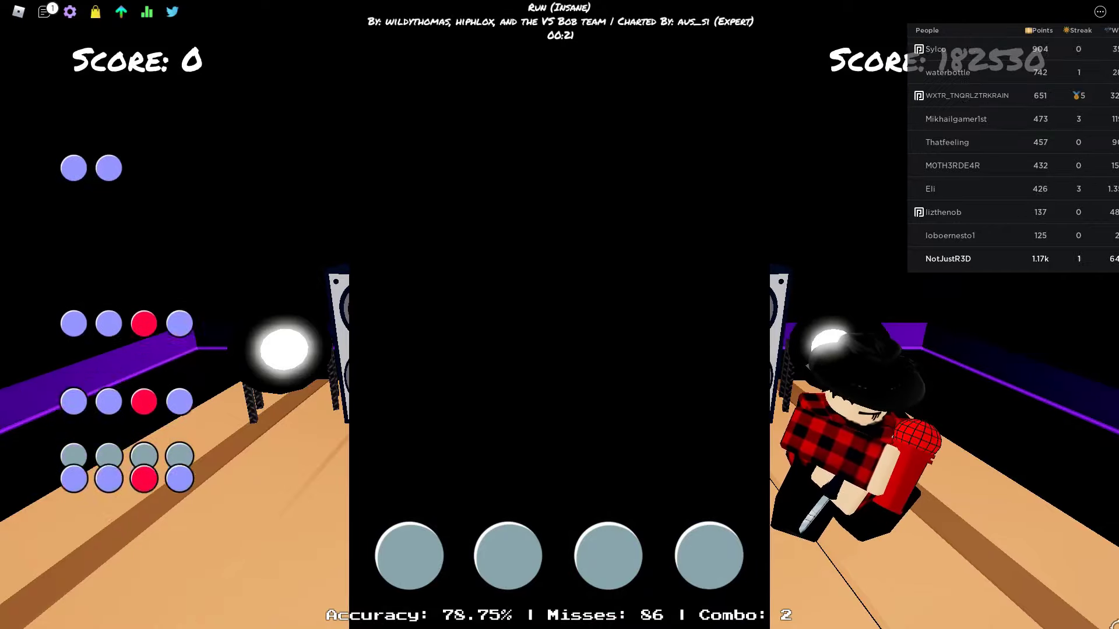
key(Tab)
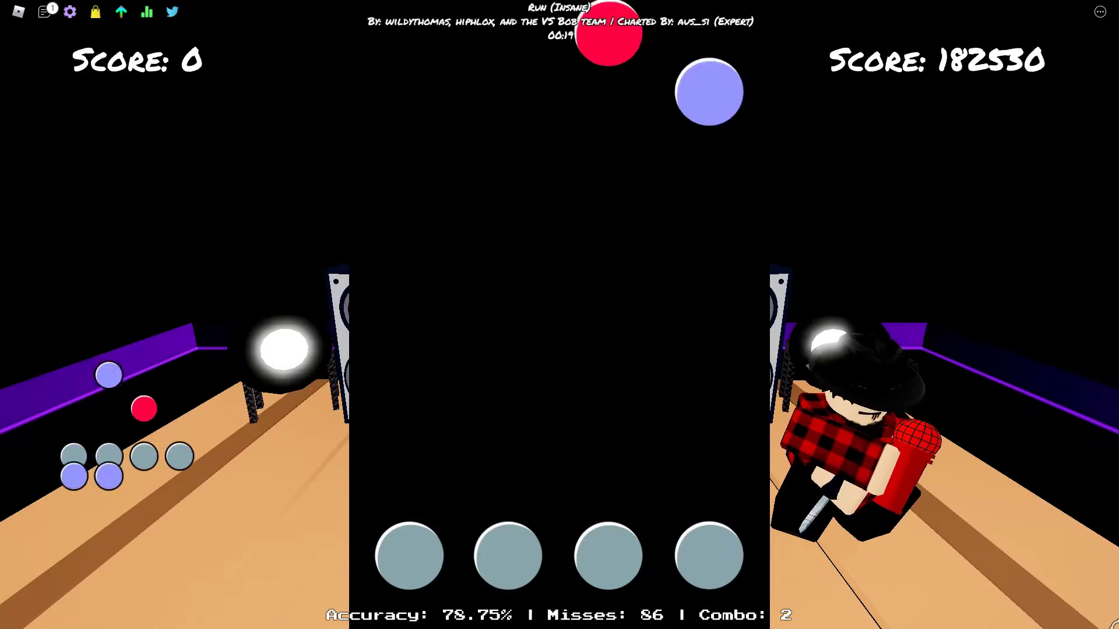
key(Left)
key(Down)
key(Right)
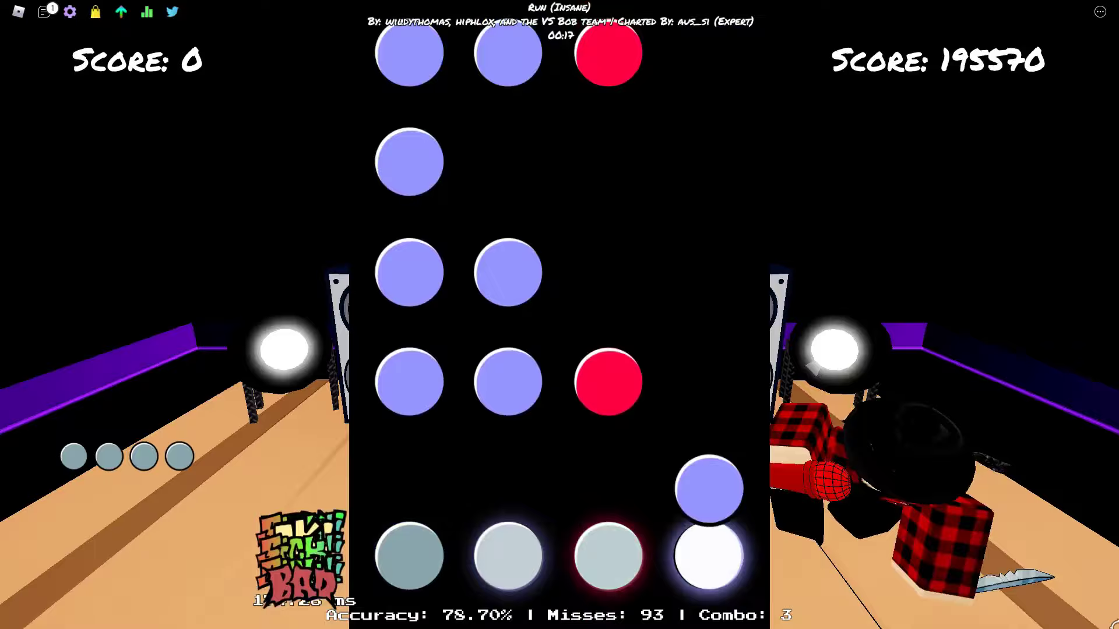
key(Right)
key(Down)
key(Up)
key(Left)
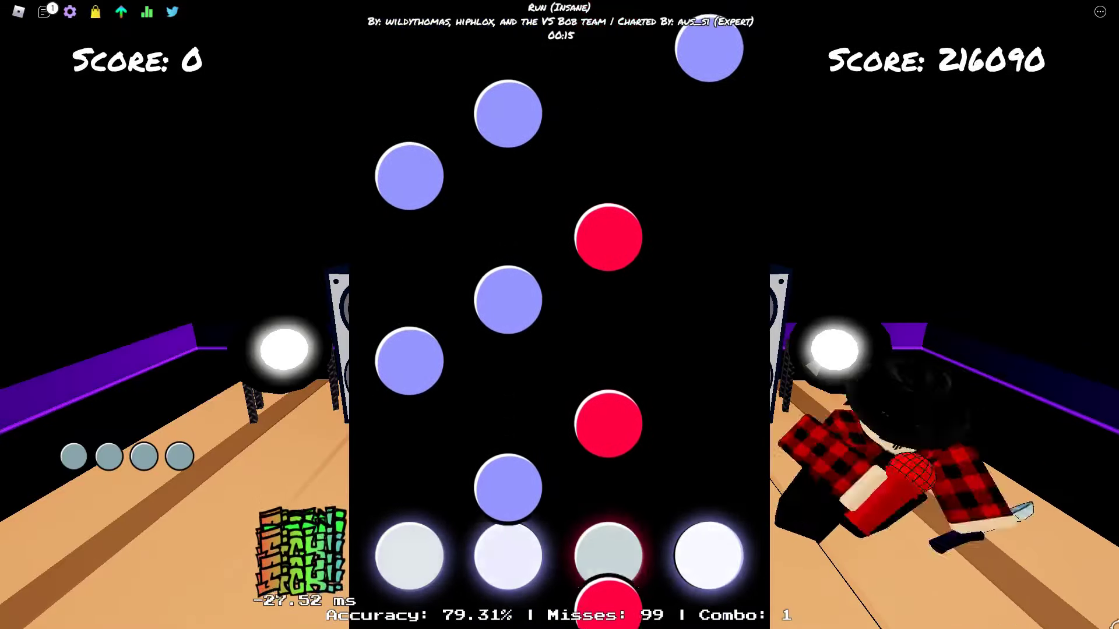
key(Up)
key(Right)
key(Down)
key(Left)
key(Up)
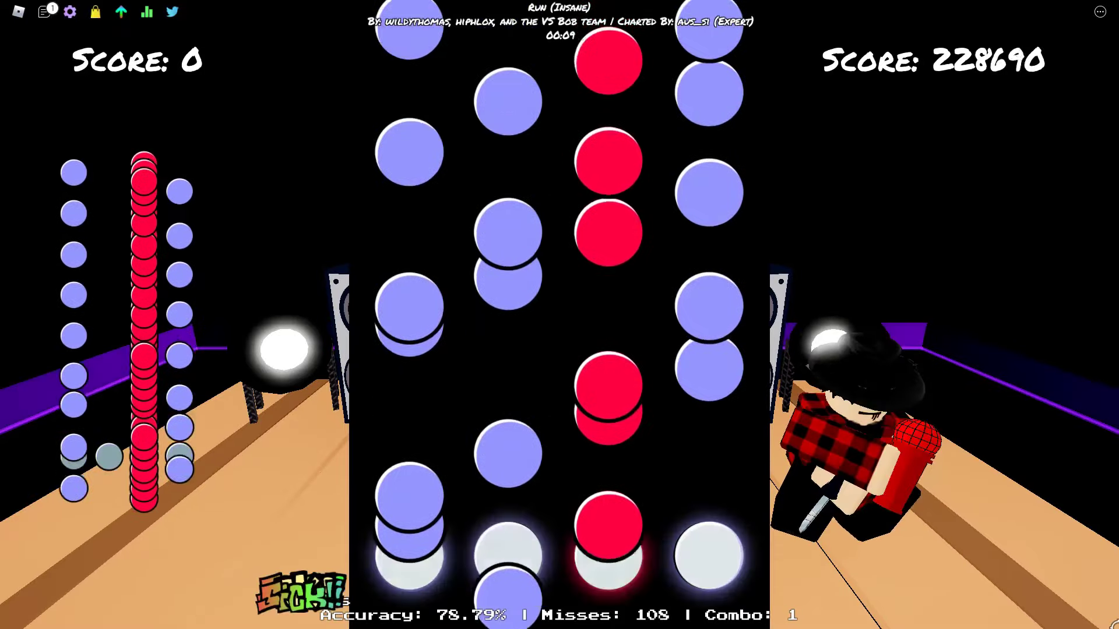
key(Down)
key(Right)
key(Up)
key(Right)
key(Left)
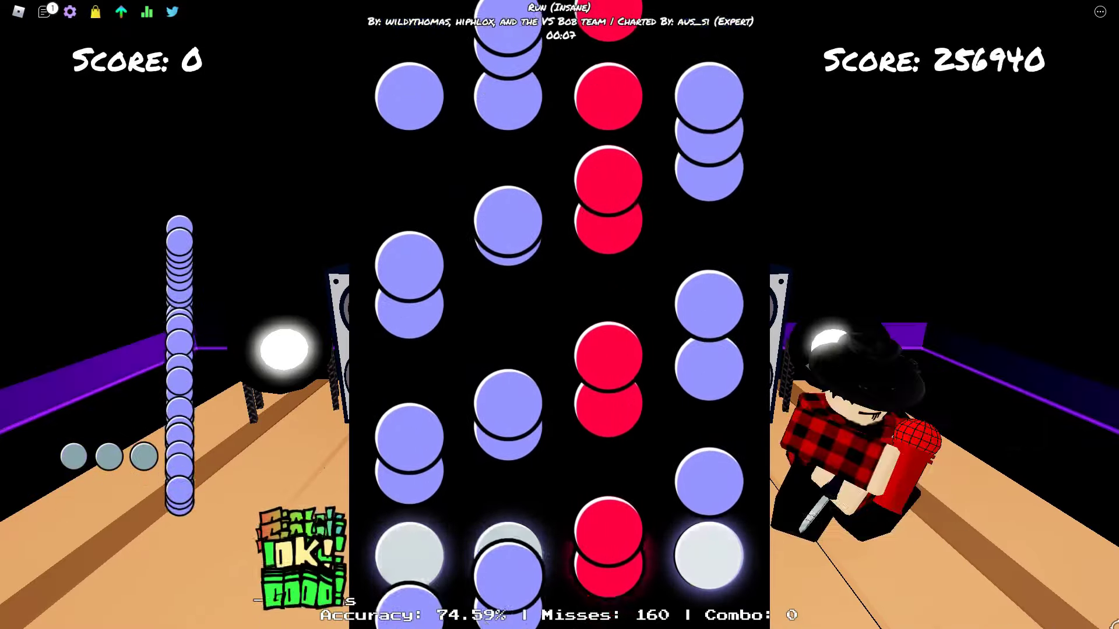
key(Up)
key(Down)
key(Right)
key(Up)
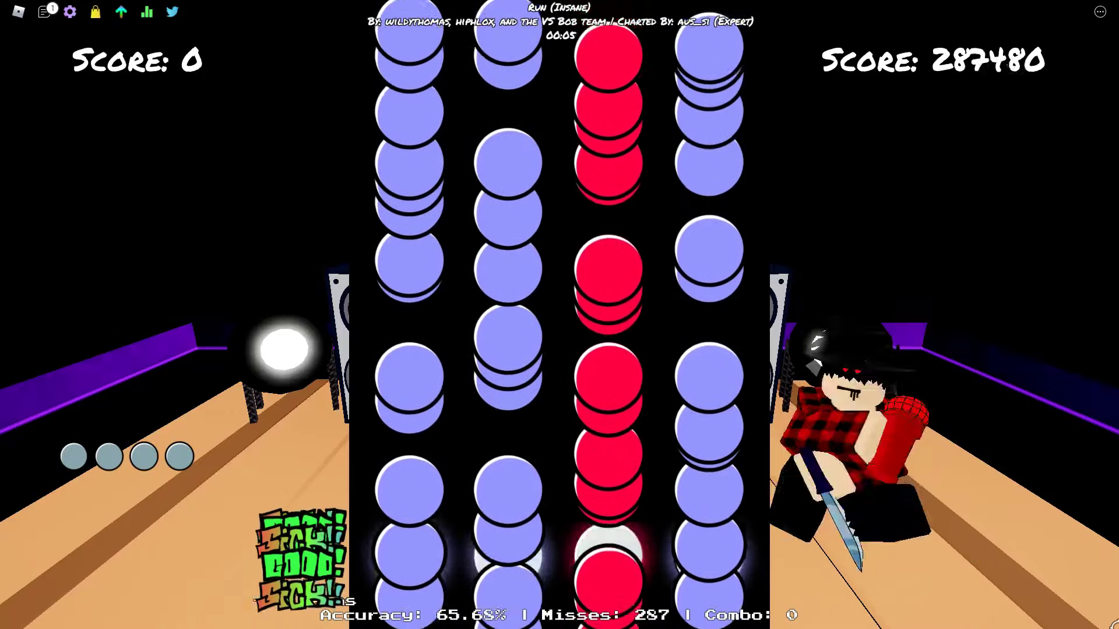
key(Right)
key(Down)
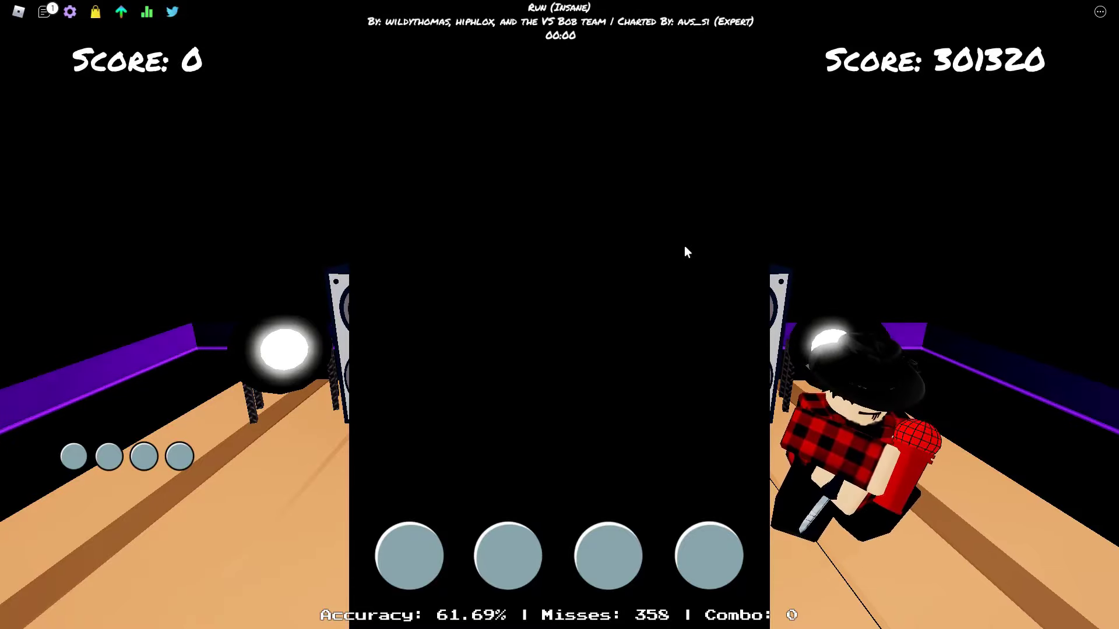
Walk to another stage and hit the opening notes of the new Run (Insane) round
key(s)
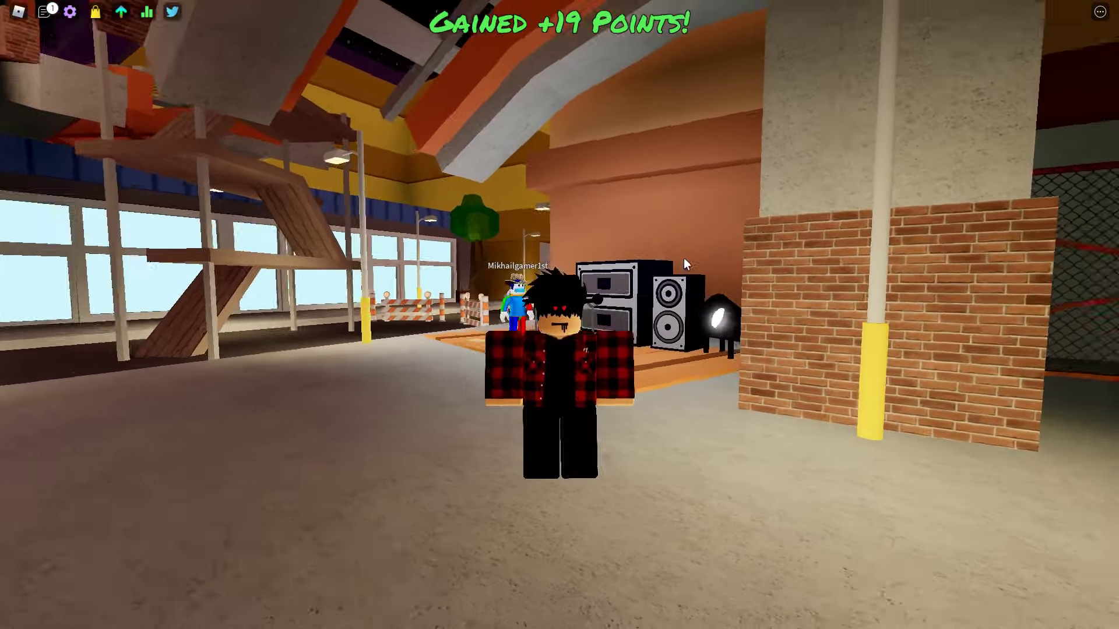
key(w)
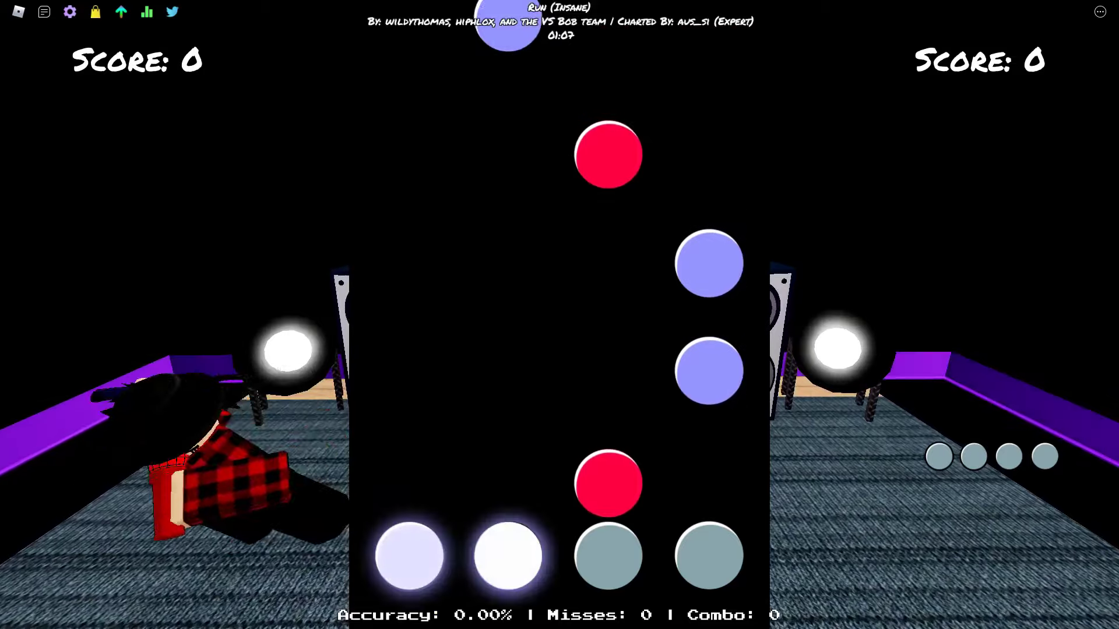
key(Right)
key(Up)
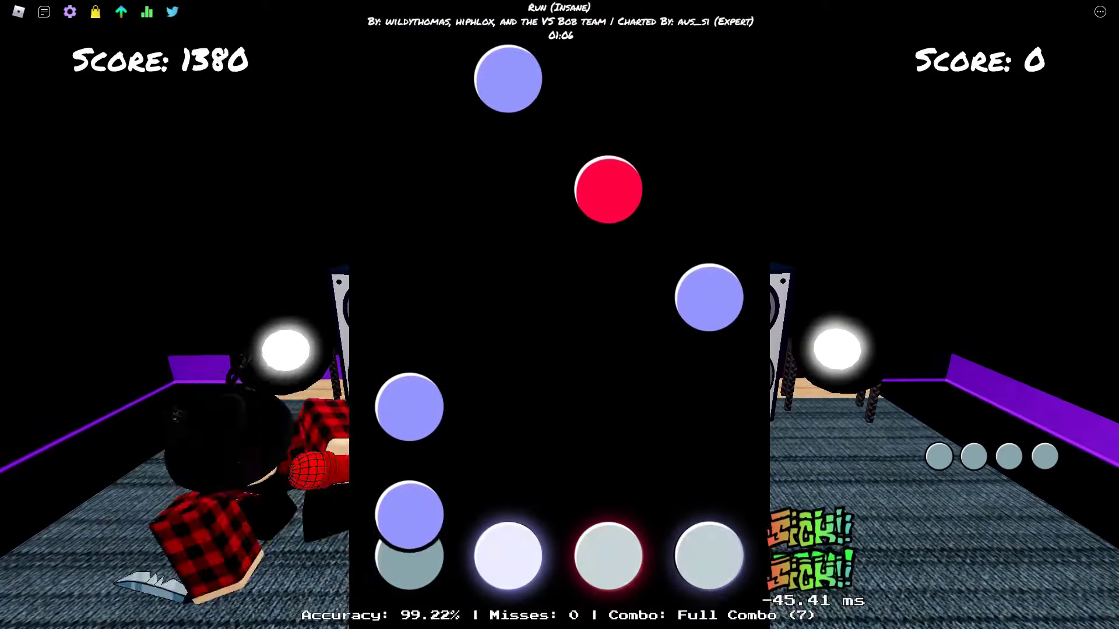
key(Left)
key(Up)
key(Left)
key(Right)
key(Right)
key(Up)
key(Left)
Hit the next incoming arrow notes across the up, down, left and right lanes
key(Right)
key(Up)
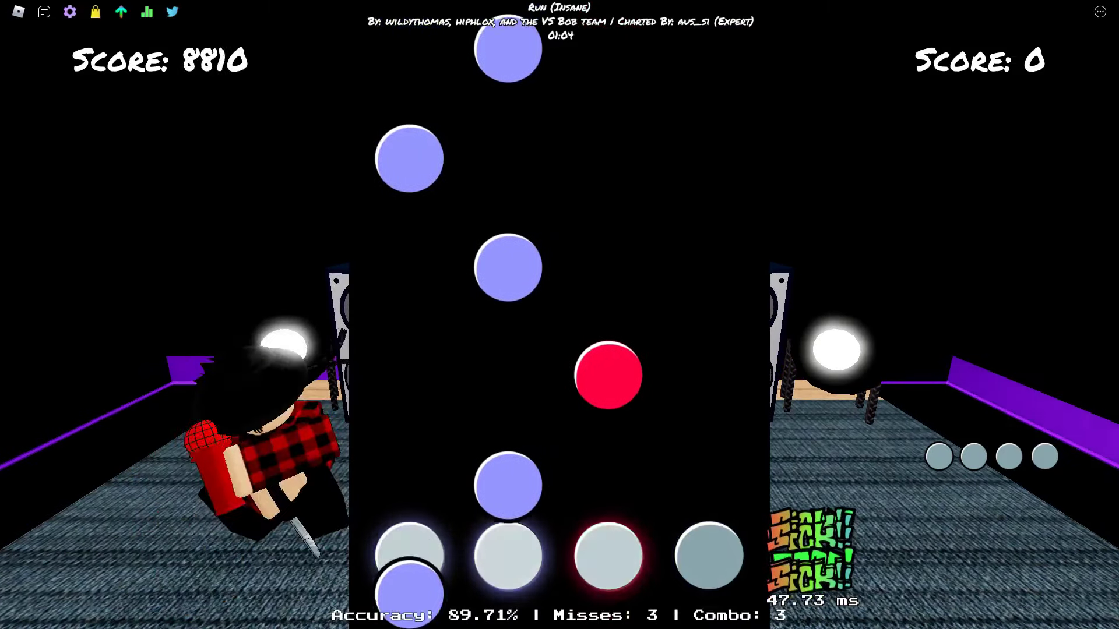
key(Left)
key(Right)
key(Left)
key(Down)
key(Up)
key(Left)
key(Left)
key(Down)
key(Left)
key(Up)
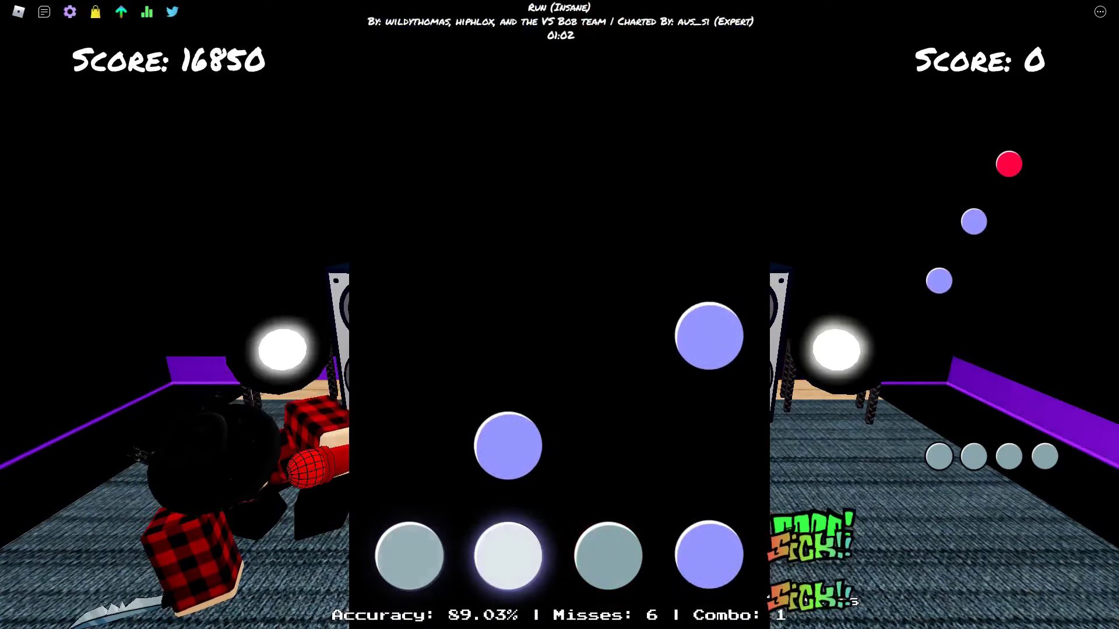
key(Right)
key(Down)
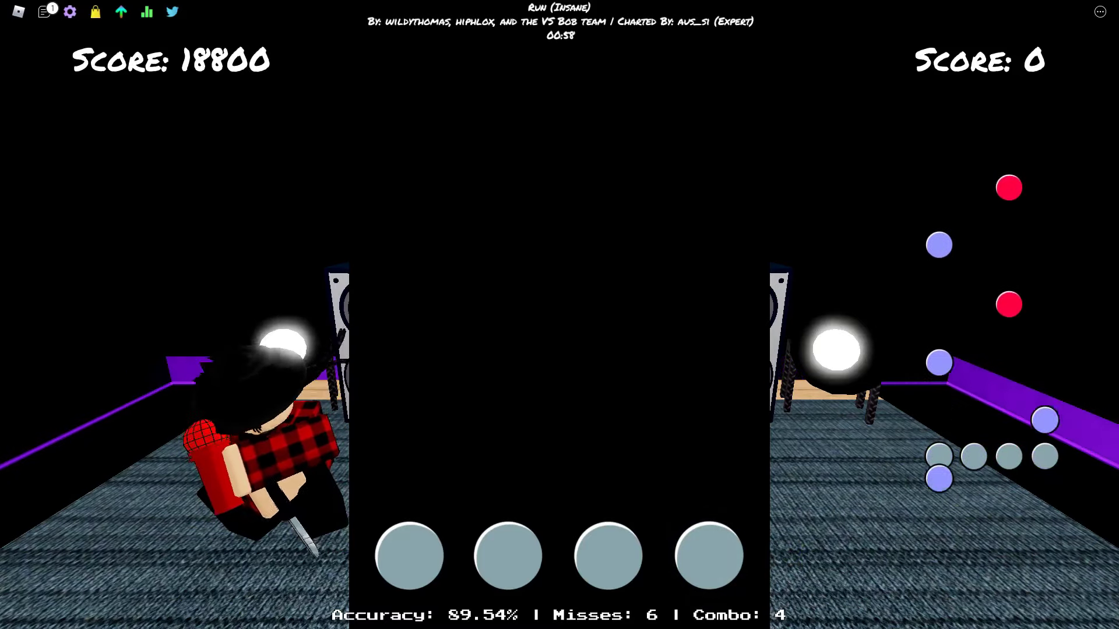
Build up the combo, finishing with rapid left and down lane notes
key(Up)
key(Right)
key(Up)
key(Right)
key(Left)
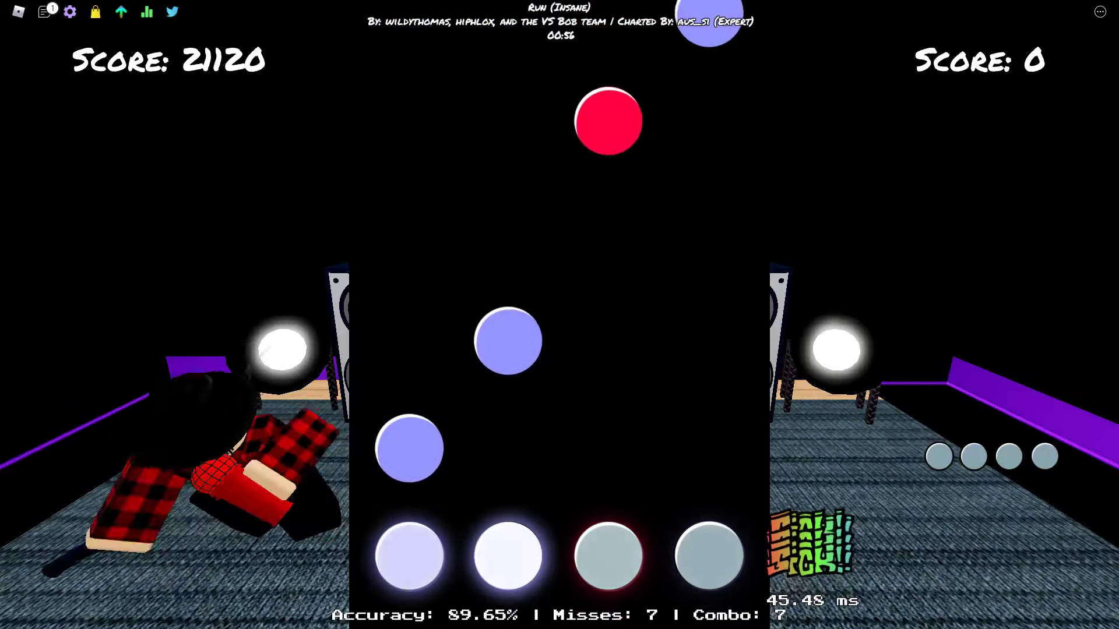
key(Down)
key(Up)
key(Right)
key(Up)
key(Down)
key(Left)
key(Down)
key(Left)
key(Down)
key(Left)
key(Down)
key(Left)
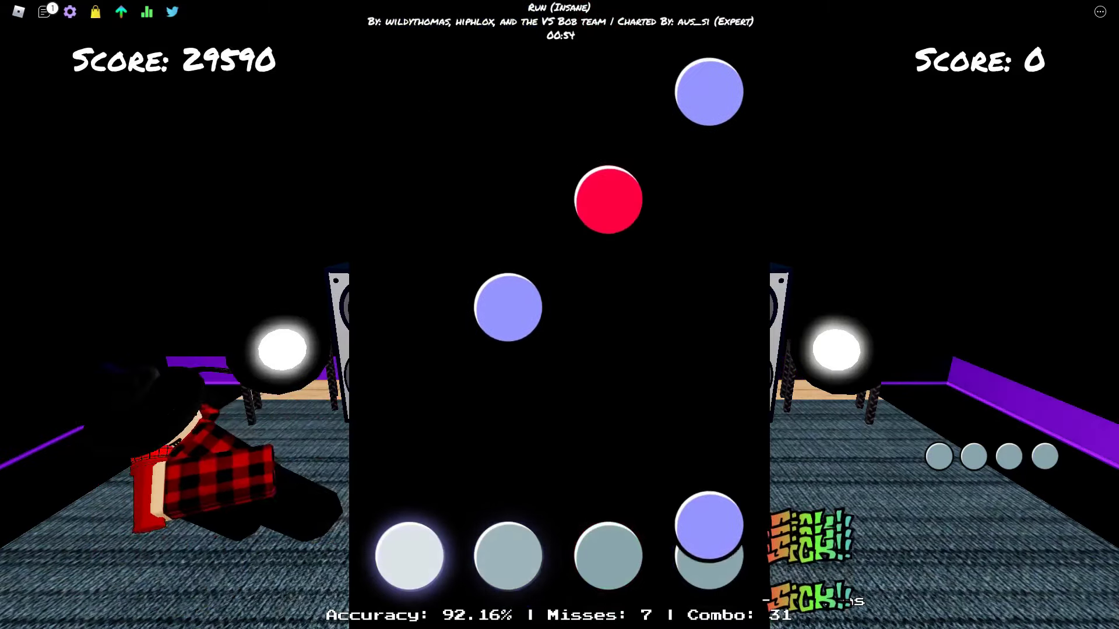
Hit notes across all four lanes, then briefly show and hide the leaderboard
key(Right)
key(Down)
key(Left)
key(Up)
key(Left)
key(Down)
key(Up)
key(Right)
key(Down)
key(Up)
key(Left)
key(Down)
key(Right)
key(Up)
key(Up)
key(Left)
key(Down)
key(Right)
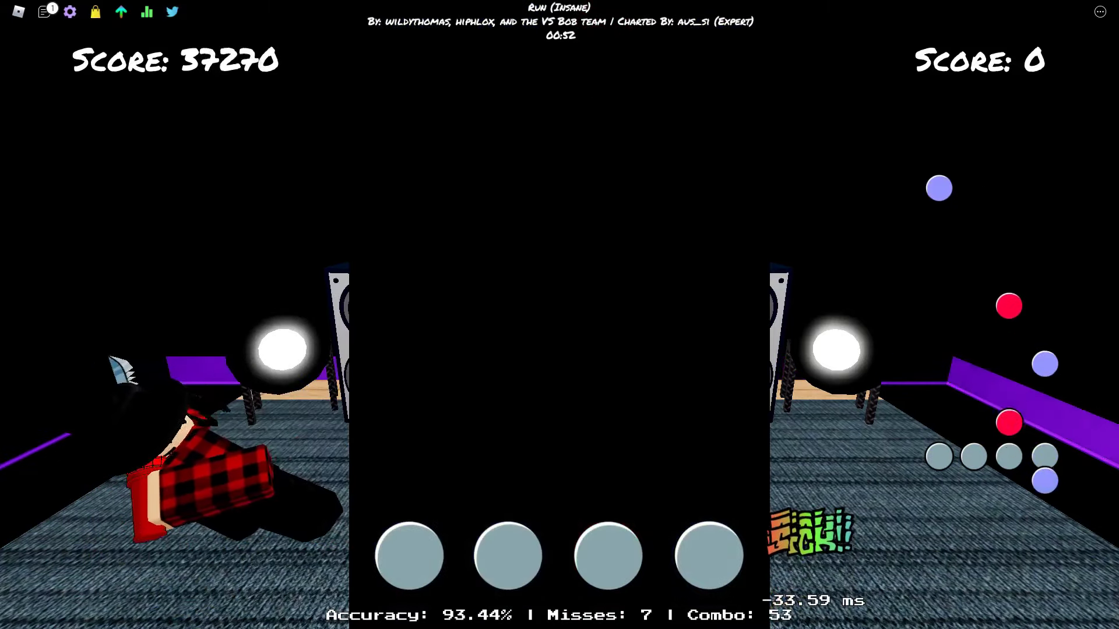
key(Tab)
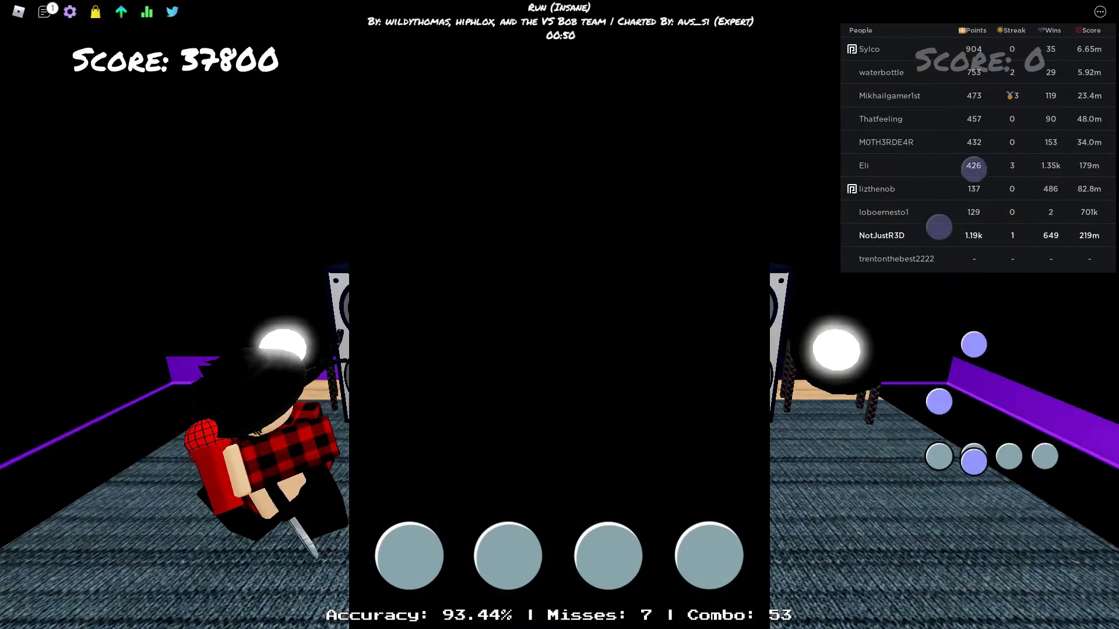
key(Tab)
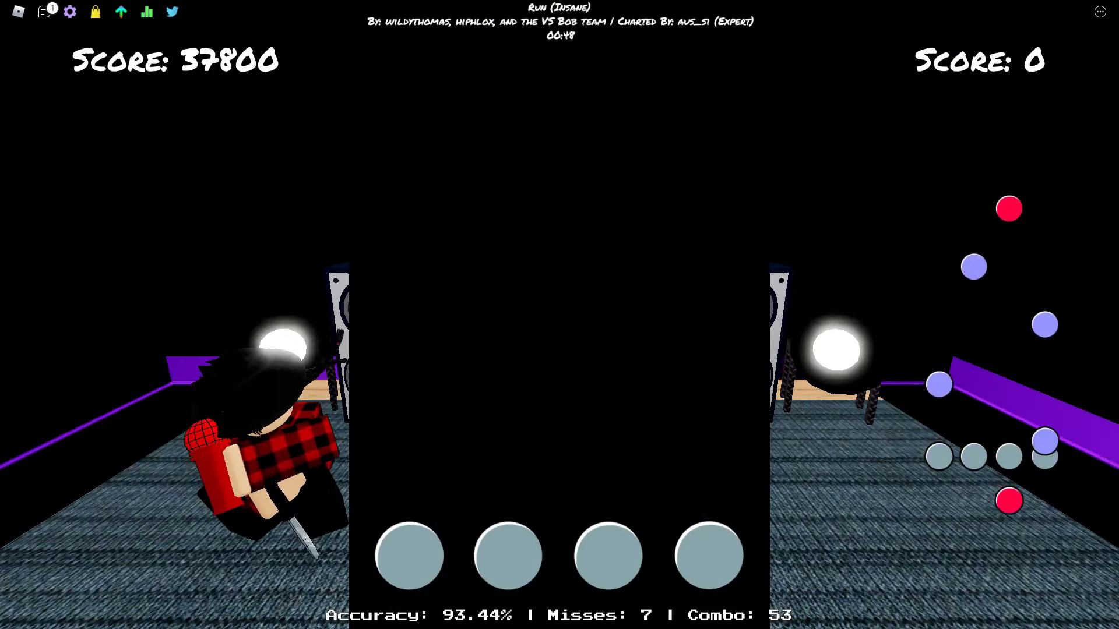
Hit the burst of arrow notes arriving after the leaderboard closes
key(Left)
key(Down)
key(Left)
key(Down)
key(Left)
key(Up)
key(Right)
key(Up)
key(Down)
key(Right)
key(Up)
key(Right)
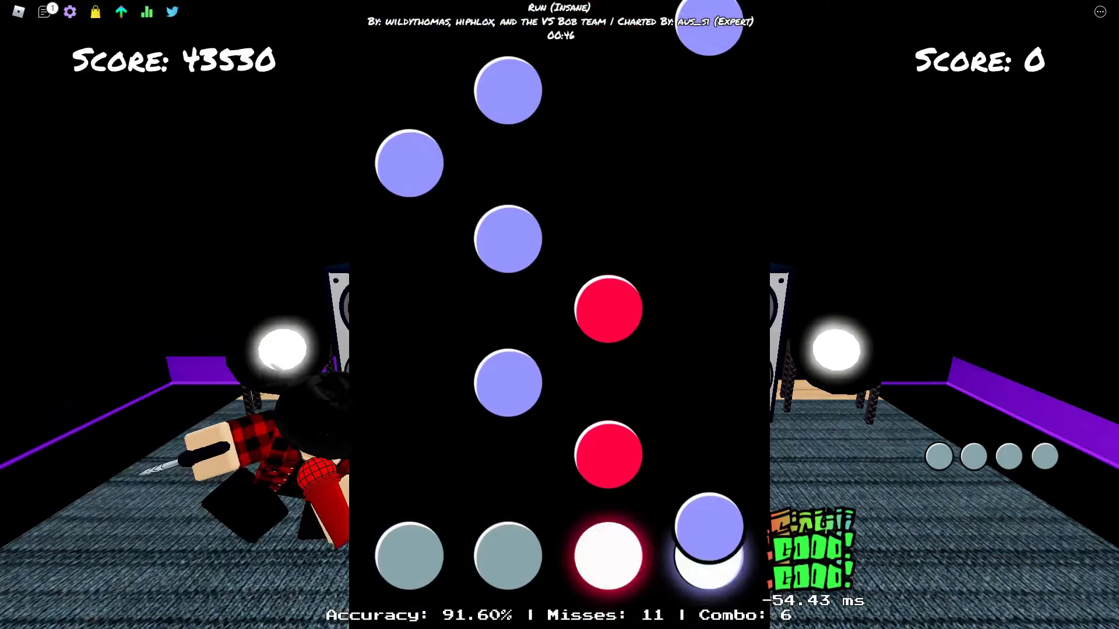
key(Down)
key(Up)
key(Right)
Play through the dense note stream to 63,000 score, 84.40% accuracy, 33 misses, toggling the leaderboard
key(Left)
key(Down)
key(Up)
key(Left)
key(Down)
key(Up)
key(Right)
key(Left)
key(Up)
key(Right)
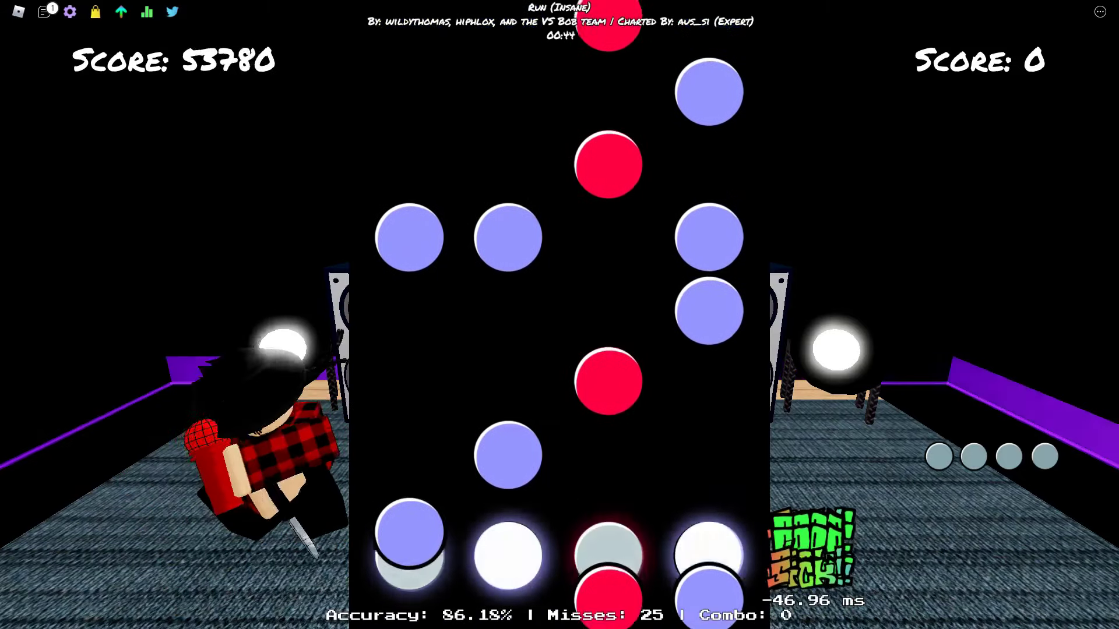
key(Down)
key(Up)
key(Right)
key(Down)
key(Up)
key(Right)
key(Up)
key(Down)
key(Left)
key(Down)
key(Up)
key(Right)
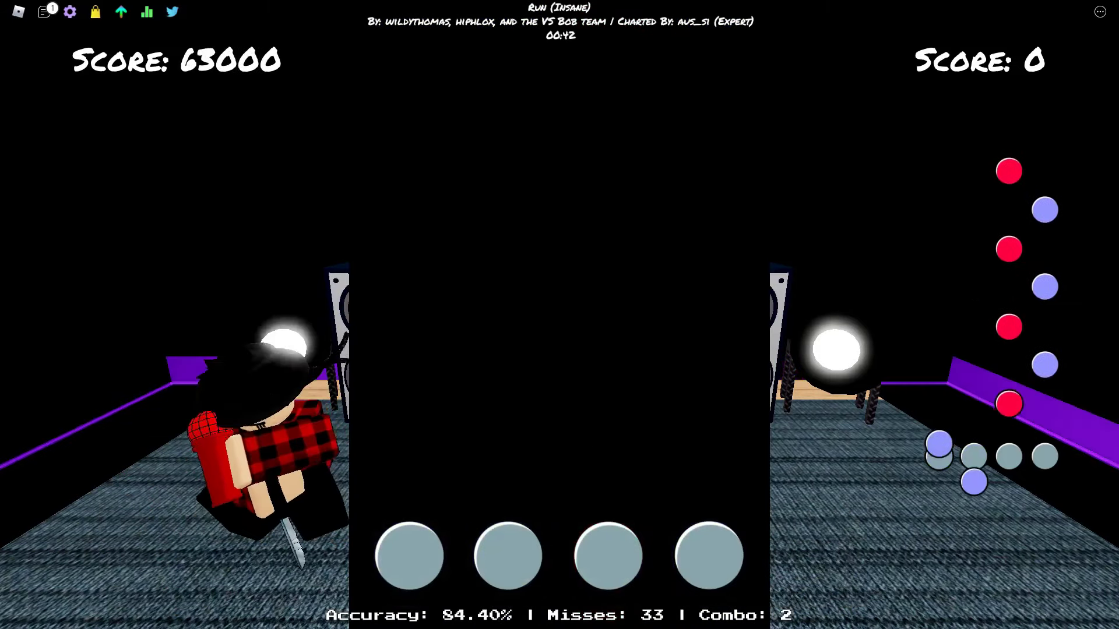
key(Tab)
key(Tab)
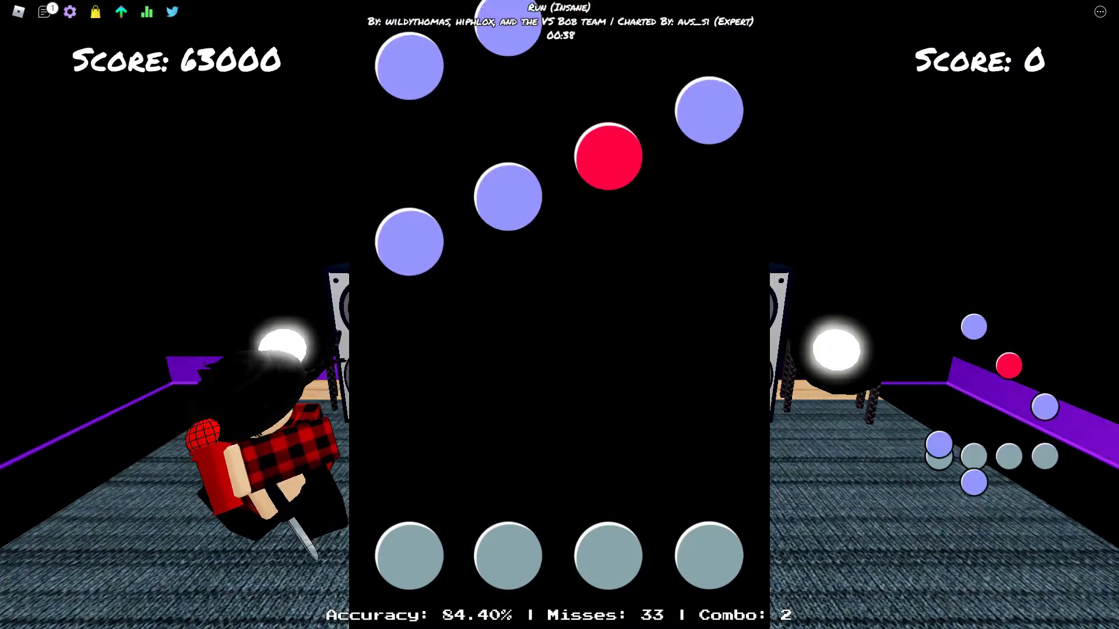
Hit the dense note burst across the Left, Down, Up and Right lanes to build a combo
key(Left)
key(Down)
key(Up)
key(Right)
key(Left)
key(Down)
key(Up)
key(Right)
key(Left)
key(Down)
key(Up)
key(Right)
key(Left)
key(Down)
key(Up)
key(Right)
key(Left)
key(Down)
key(Up)
key(Right)
key(Left)
key(Down)
key(Up)
key(Right)
key(Left)
key(Down)
key(Up)
key(Right)
key(Left)
key(Down)
key(Up)
key(Right)
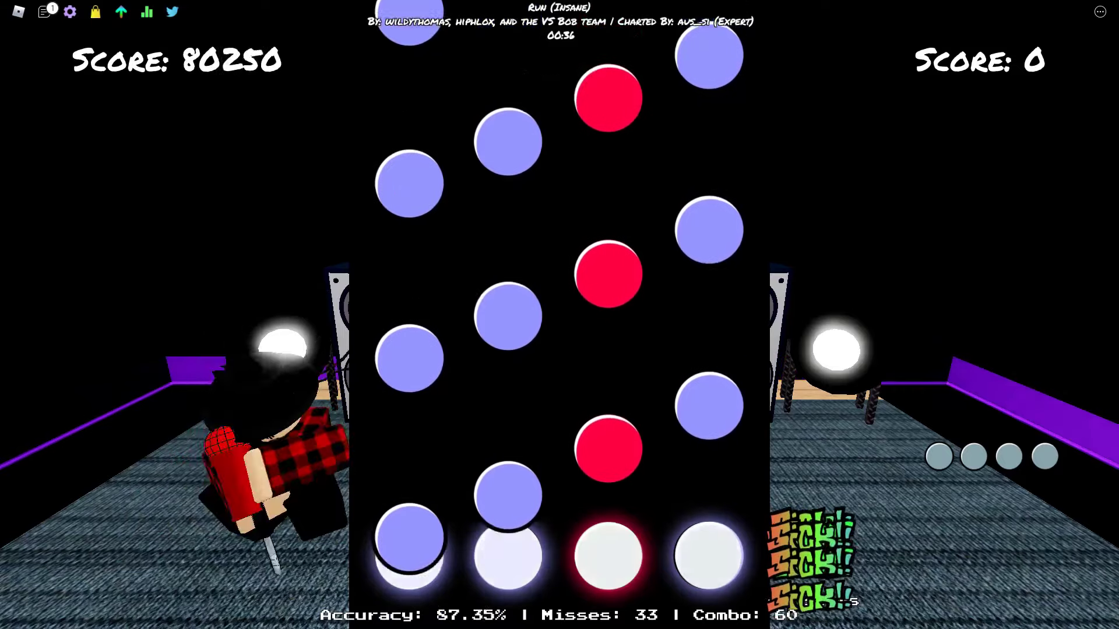
key(Left)
key(Down)
key(Up)
key(Right)
key(Left)
key(Down)
key(Up)
key(Right)
key(Left)
key(Down)
key(Up)
key(Right)
key(Left)
key(Down)
key(Up)
key(Right)
key(Left)
key(Down)
key(Up)
key(Right)
key(Left)
key(Down)
key(Up)
key(Right)
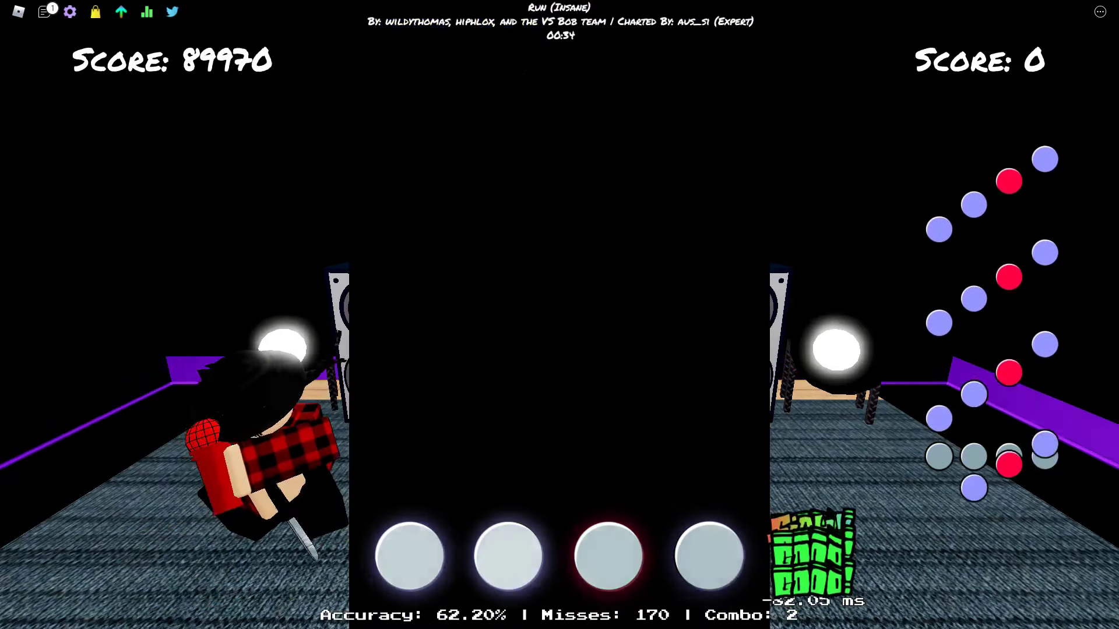
Hit the next stream of notes as they reach the receptors, then toggle the leaderboard
key(Left)
key(Down)
key(Up)
key(Right)
key(Left)
key(Down)
key(Up)
key(Right)
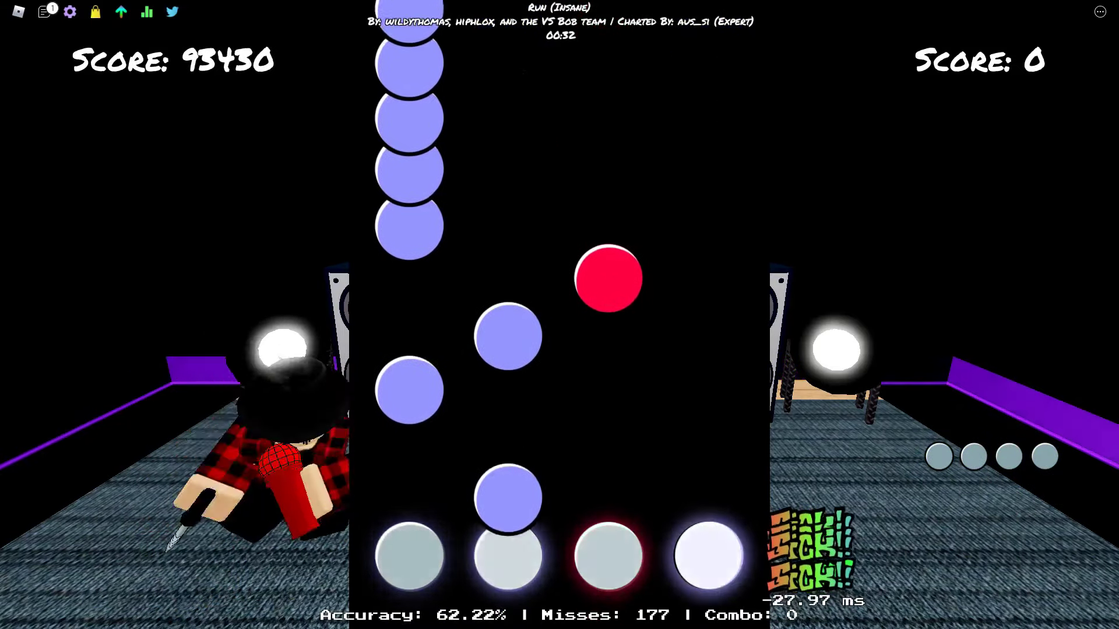
key(Left)
key(Down)
key(Up)
key(Right)
key(Left)
key(Down)
key(Up)
key(Right)
key(Left)
key(Down)
key(Up)
key(Right)
key(Left)
key(Down)
key(Up)
key(Right)
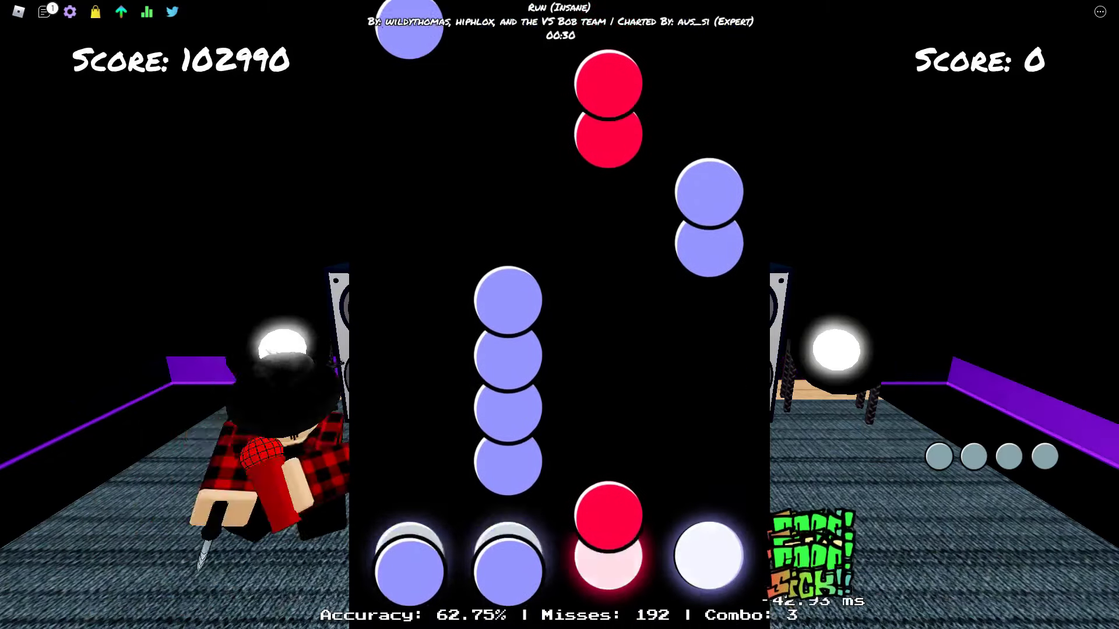
key(Left)
key(Down)
key(Up)
key(Right)
key(Left)
key(Down)
key(Up)
key(Right)
key(Left)
key(Down)
key(Up)
key(Right)
key(Left)
key(Down)
key(Up)
key(Right)
key(Left)
key(Down)
key(Up)
key(Right)
key(Left)
key(Down)
key(Up)
key(Right)
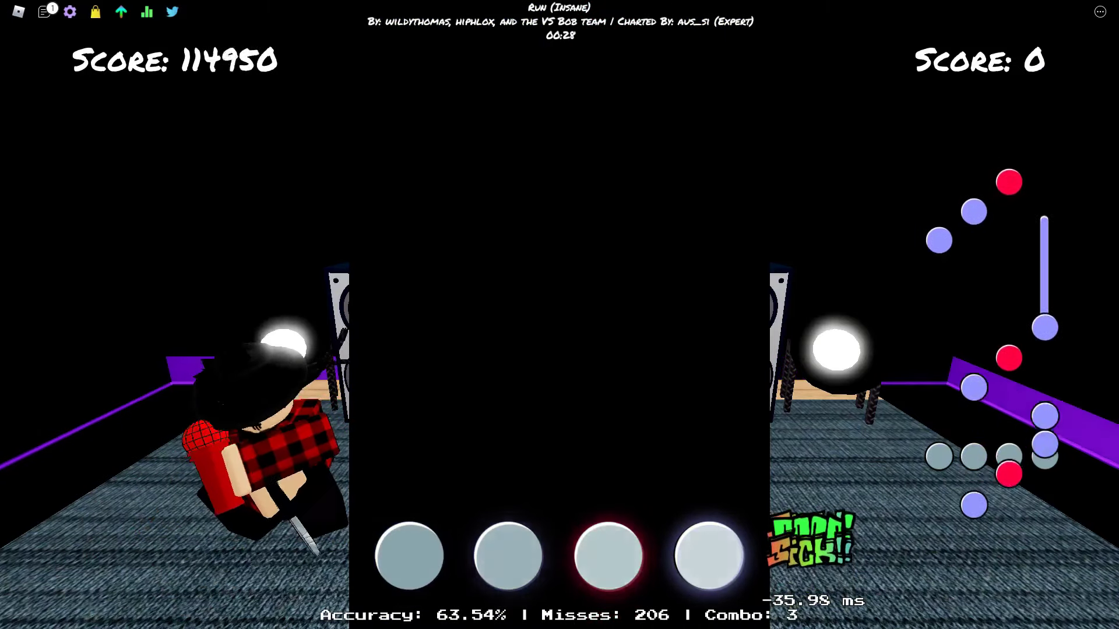
key(Tab)
key(Tab)
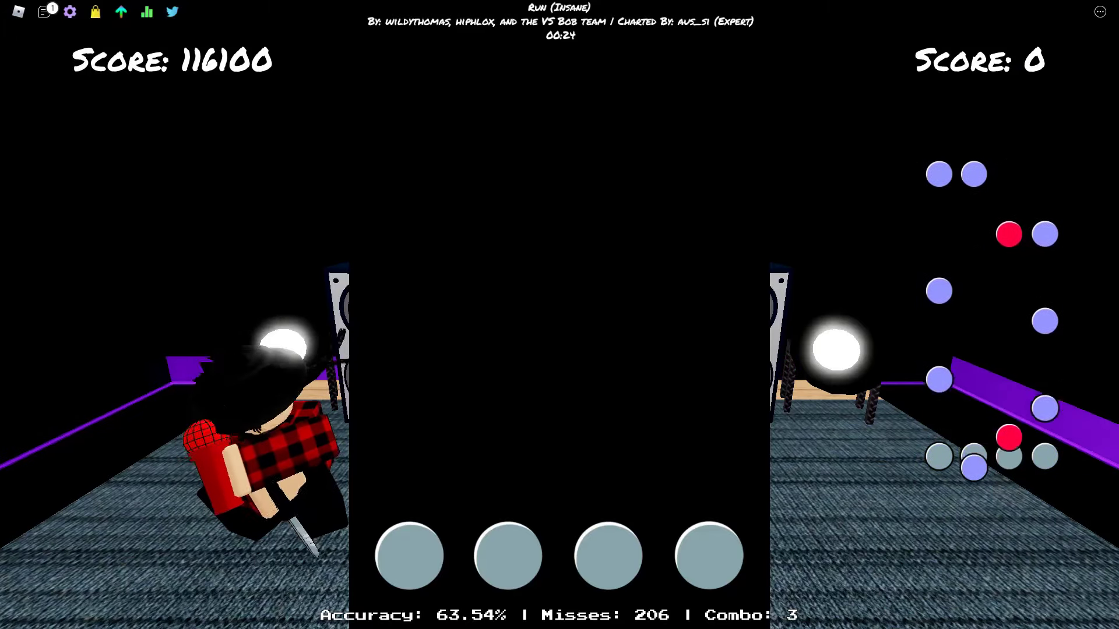
Play through the later four-lane note run, including an Up-Right pair, and hide the player leaderboard
key(Left)
key(Down)
key(Up)
key(Right)
key(Left)
key(Down)
key(Up)
key(Right)
key(Left)
key(Down)
key(Up)
key(Right)
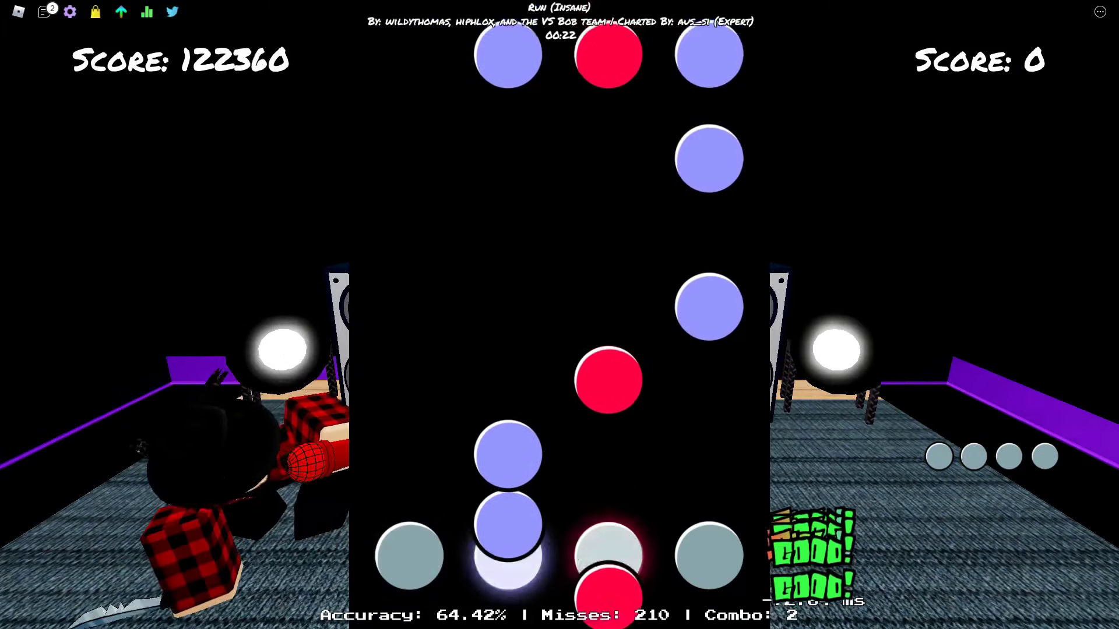
key(Left)
key(Down)
key(Up)
key(Right)
key(Left)
key(Down)
key(Up)
key(Right)
key(Left)
key(Down)
key(Up)
key(Right)
key(Left)
key(Down)
key(Up)
key(Right)
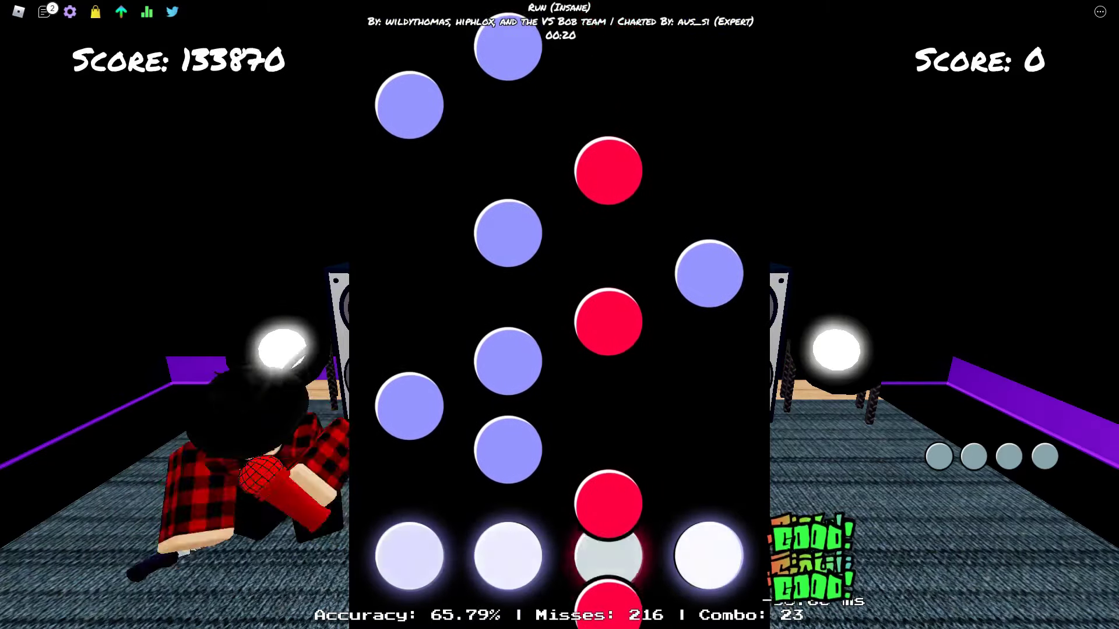
key(Left)
key(Down)
key(Up)
key(Right)
key(Up)
key(Right)
key(Left)
key(Down)
key(Up)
key(Right)
key(Tab)
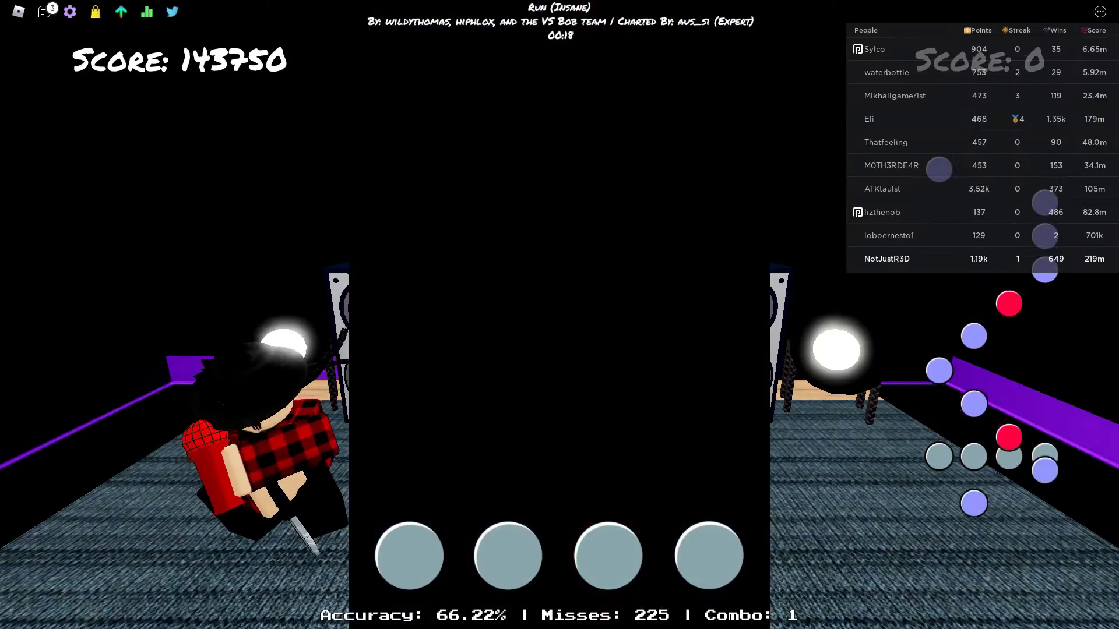
key(Tab)
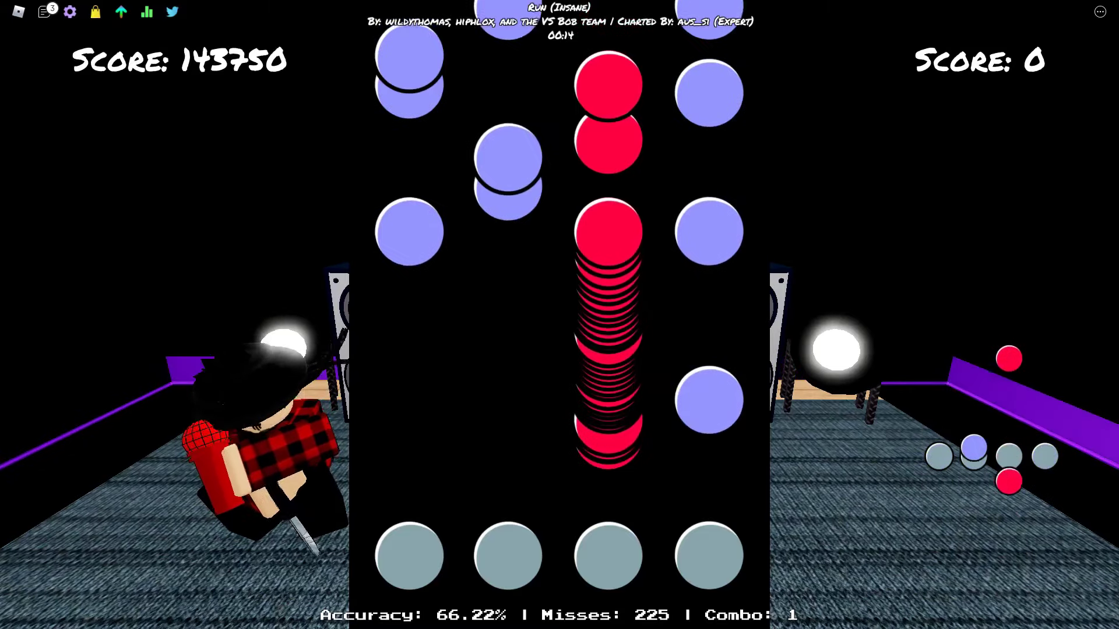
Mash all four arrow keys through the dense note streams of Run (Insane)
key(Left)
key(Down)
key(Up)
key(Right)
key(Left)
key(Down)
key(Up)
key(Right)
key(Left)
key(Down)
key(Up)
key(Right)
key(Left)
key(Down)
key(Up)
key(Right)
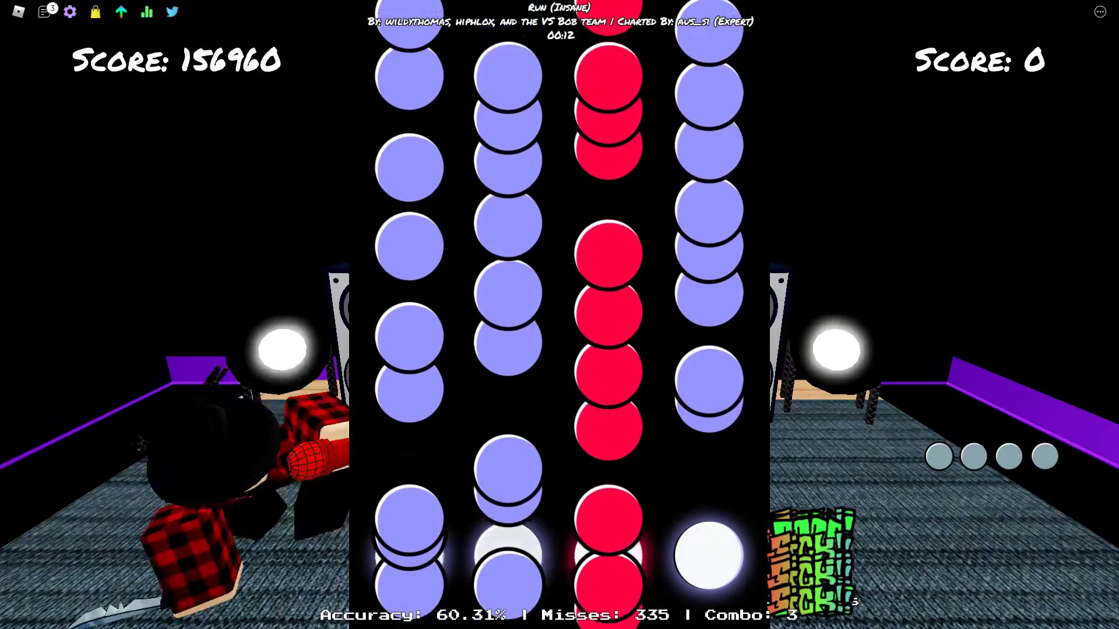
key(Left)
key(Down)
key(Up)
key(Right)
key(Left)
key(Down)
key(Up)
key(Right)
key(Left)
key(Down)
key(Up)
key(Right)
key(Left)
key(Down)
key(Up)
key(Right)
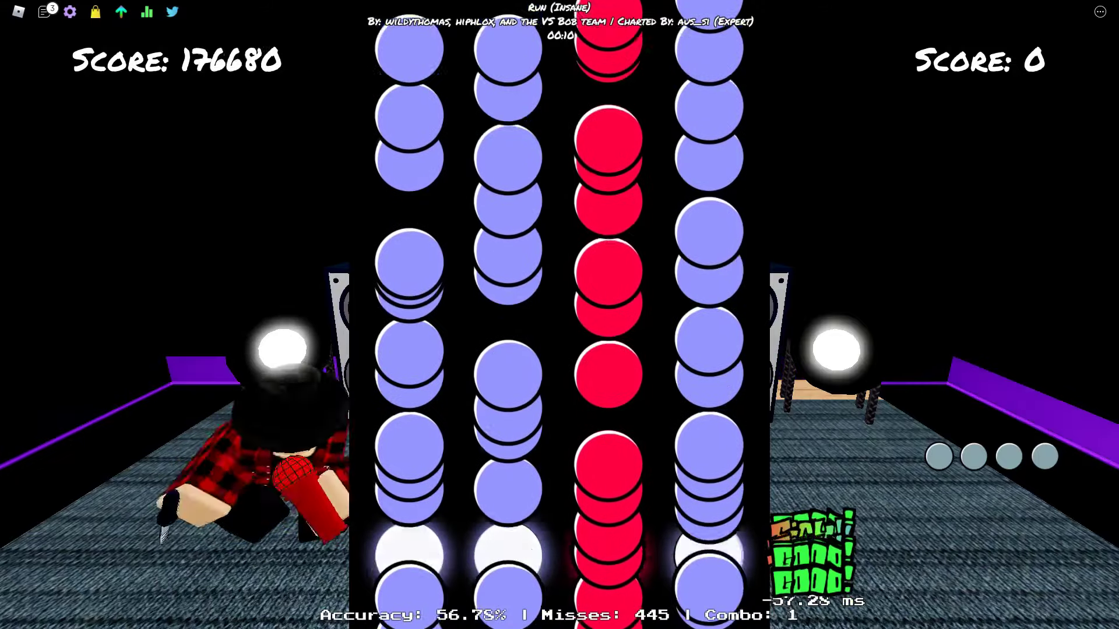
key(Left)
key(Down)
key(Up)
key(Right)
key(Left)
key(Down)
key(Up)
key(Right)
key(Left)
key(Down)
key(Up)
key(Right)
key(Left)
key(Down)
key(Up)
key(Right)
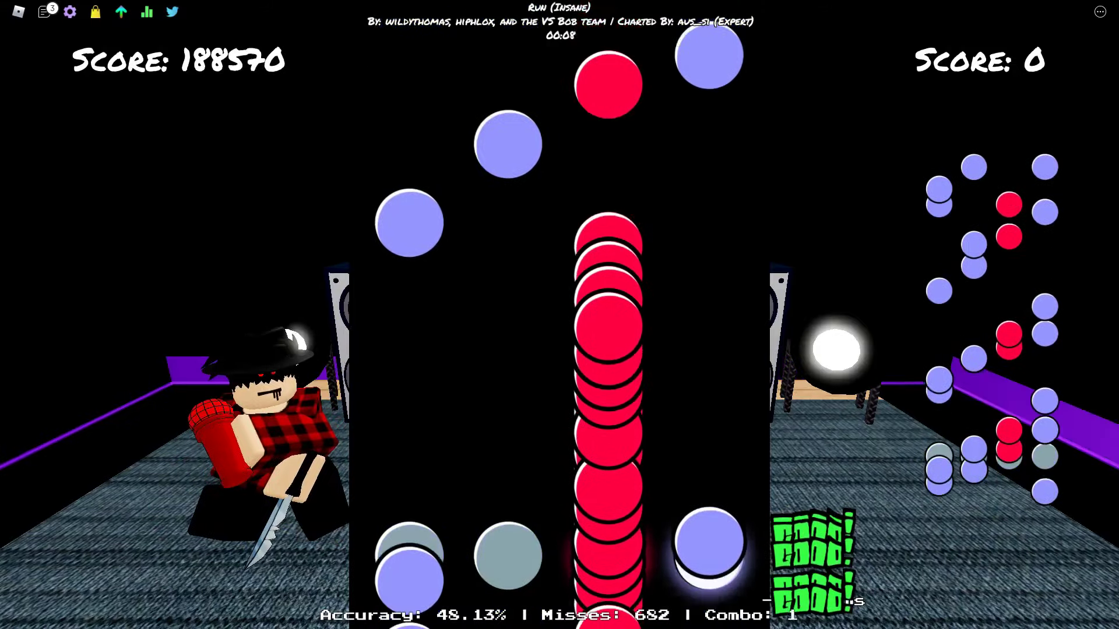
key(Left)
key(Down)
key(Up)
key(Right)
key(Left)
key(Down)
key(Up)
key(Right)
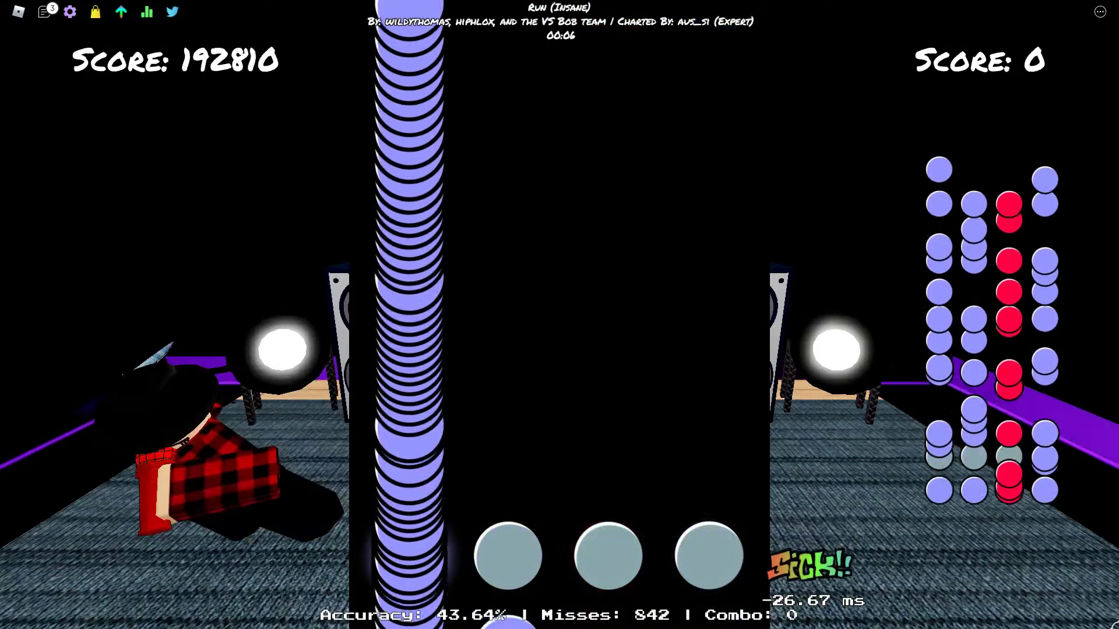
Hit the left-lane long notes and the song's final notes, ending at 194,550 points
key(Left)
key(Down)
key(Up)
key(Right)
key(Left)
key(Down)
key(Up)
key(Right)
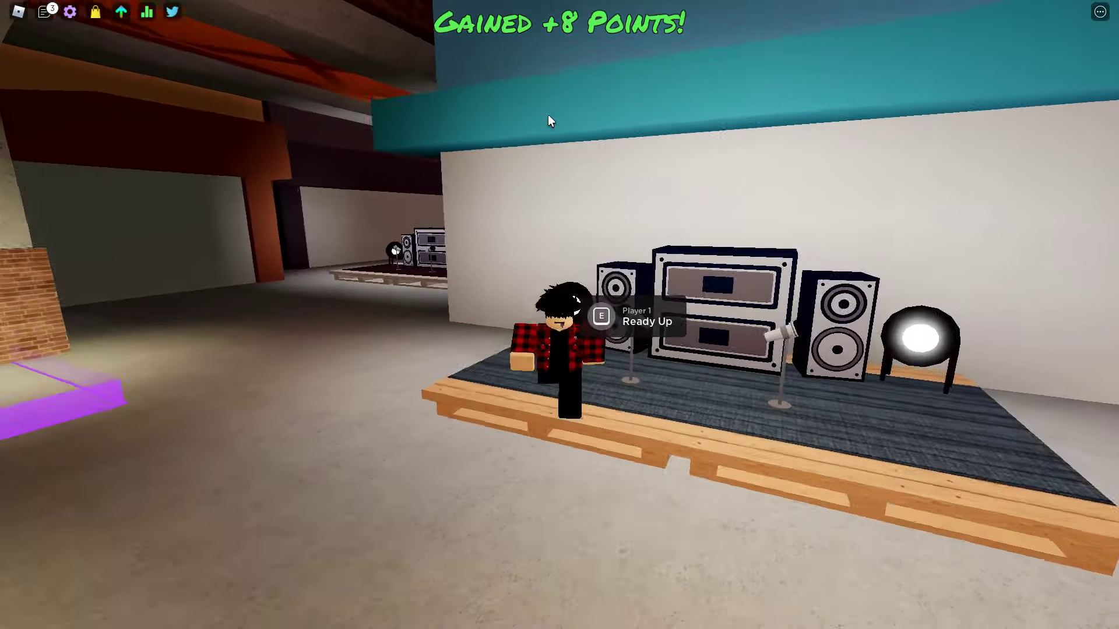
scroll(548, 115, up, 2)
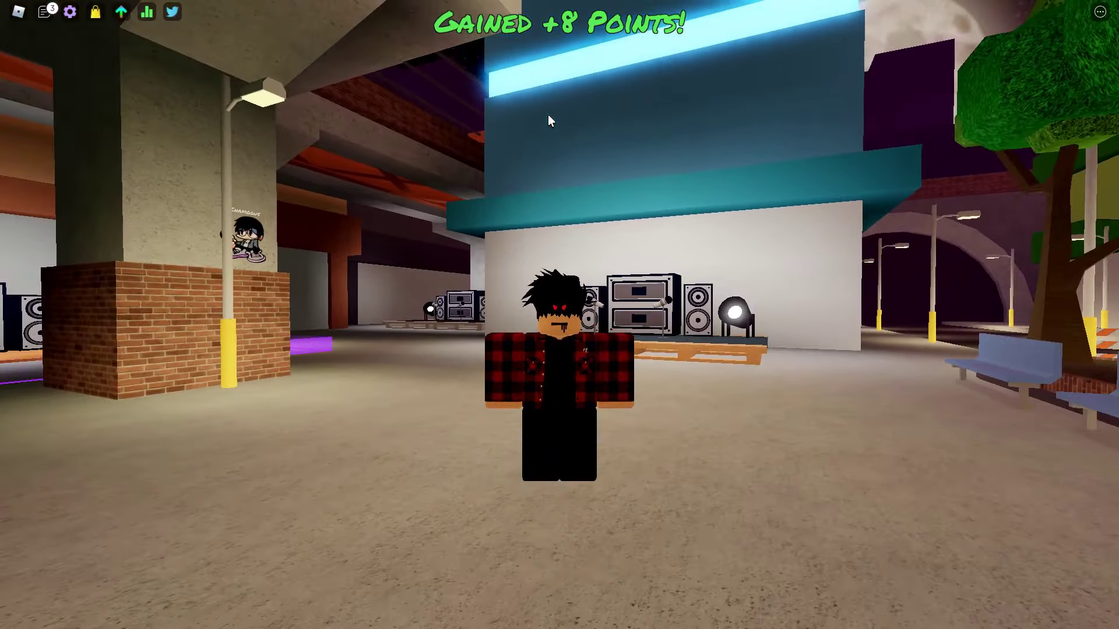
scroll(549, 115, up, 3)
scroll(549, 115, down, 3)
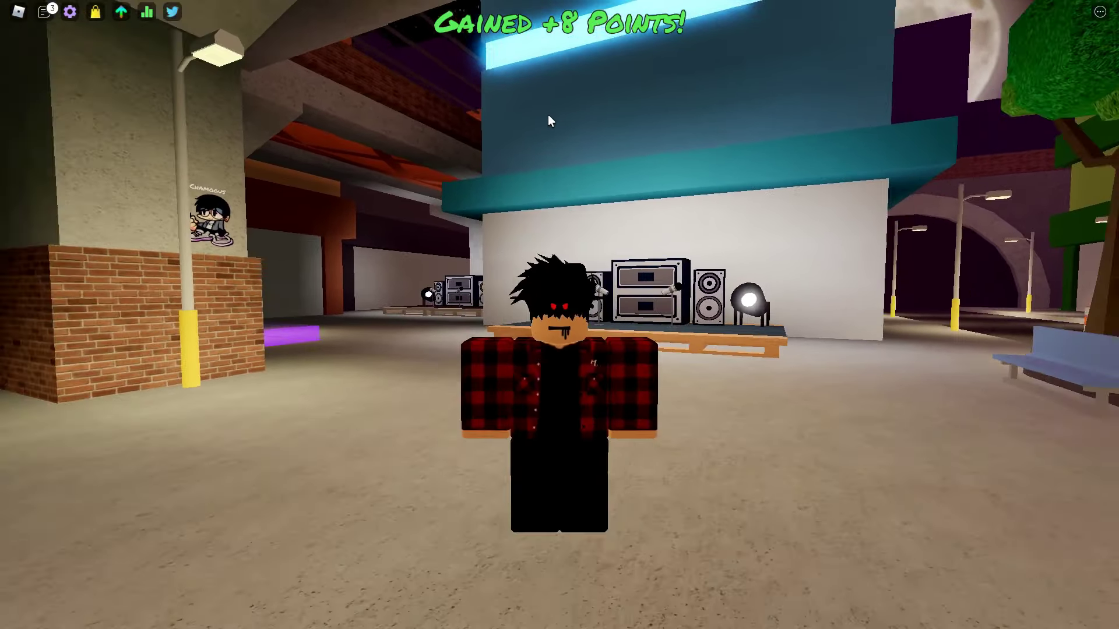
Walk the avatar from the DJ stage through the mall and out onto the street
key(w)
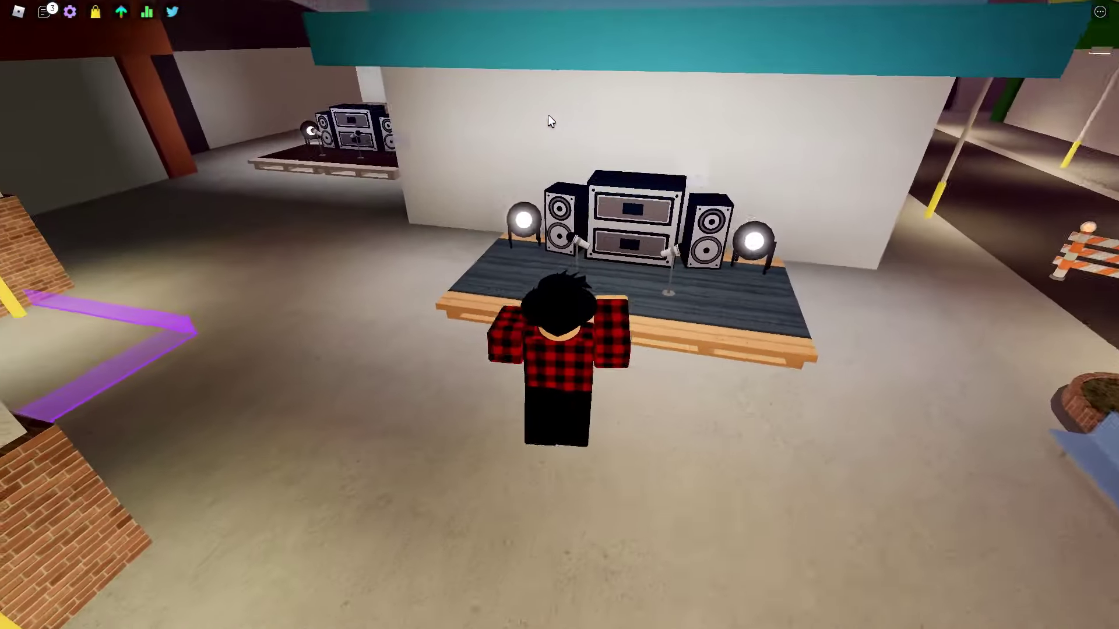
key(w)
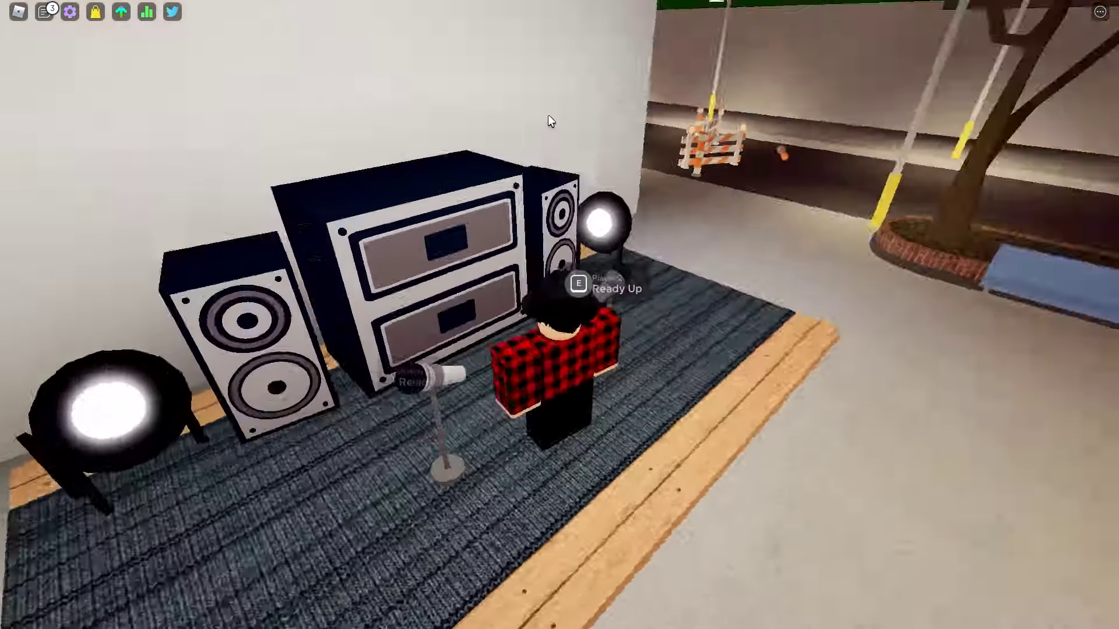
drag(549, 115, 547, 115)
key(s)
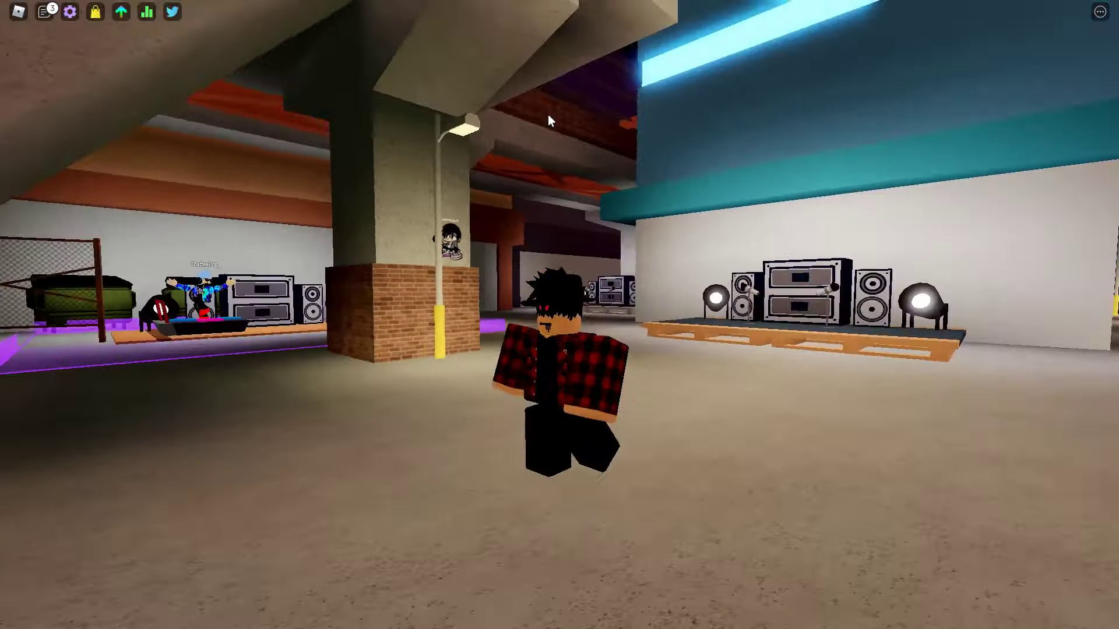
key(w)
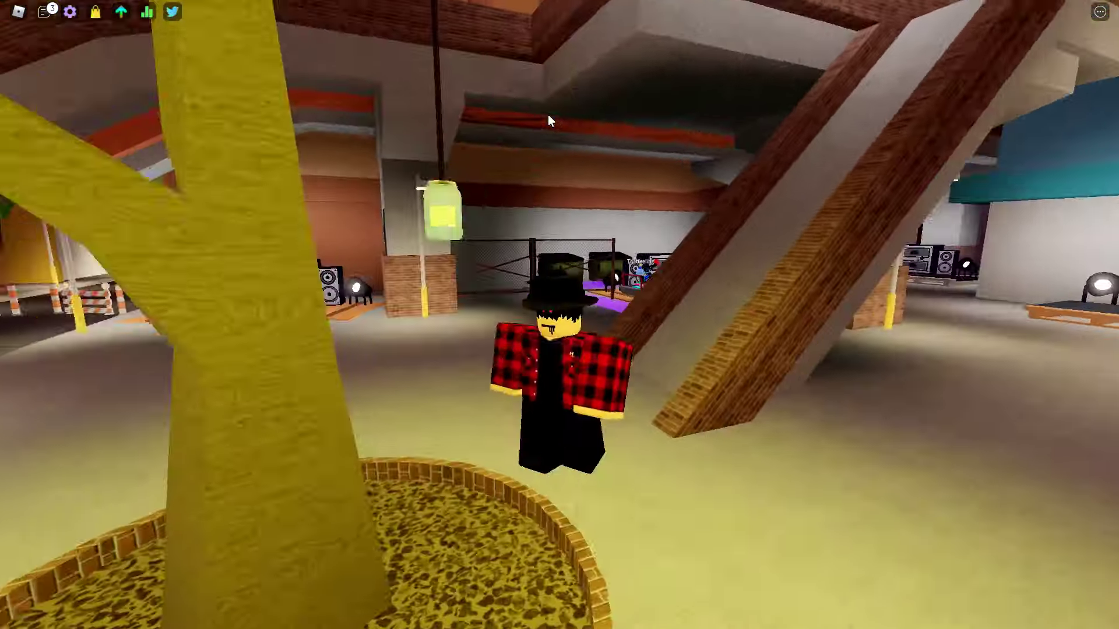
key(s)
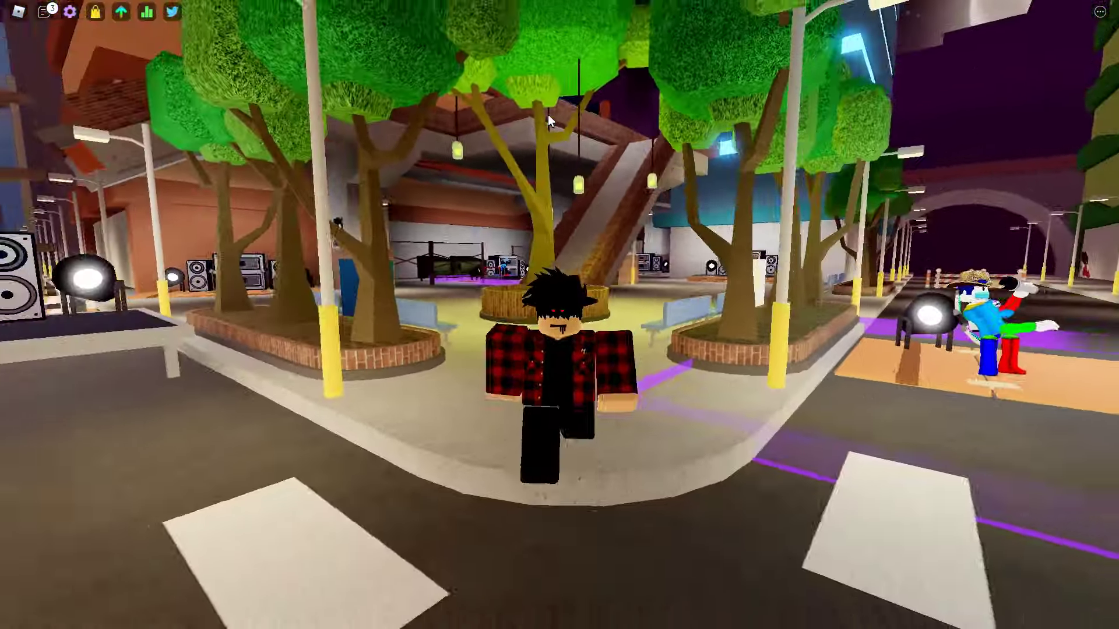
scroll(549, 115, up, 5)
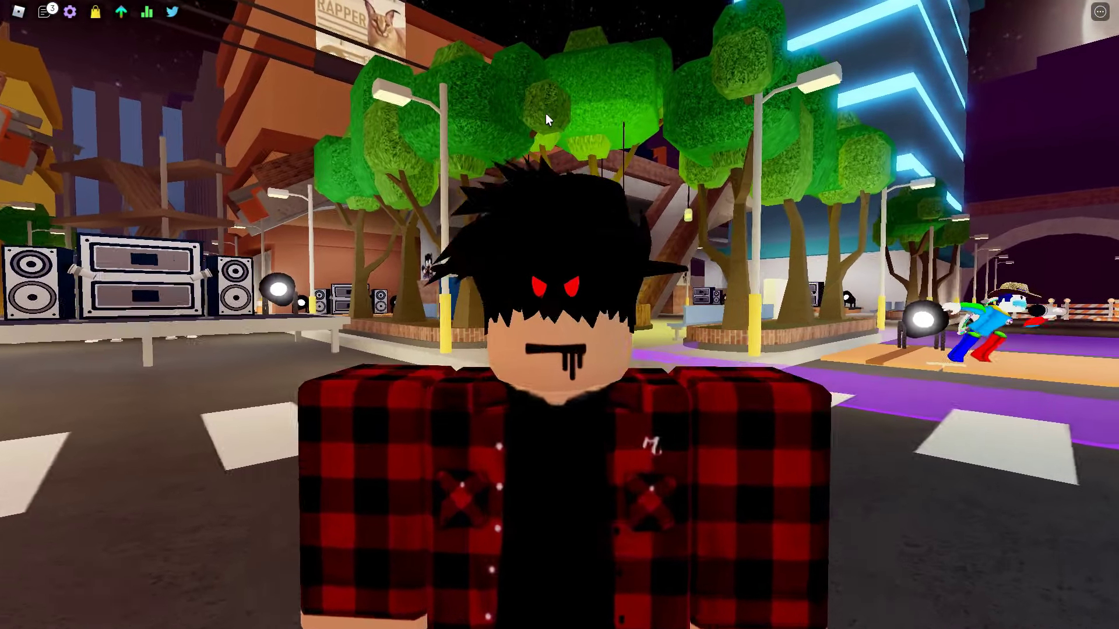
scroll(545, 114, down, 6)
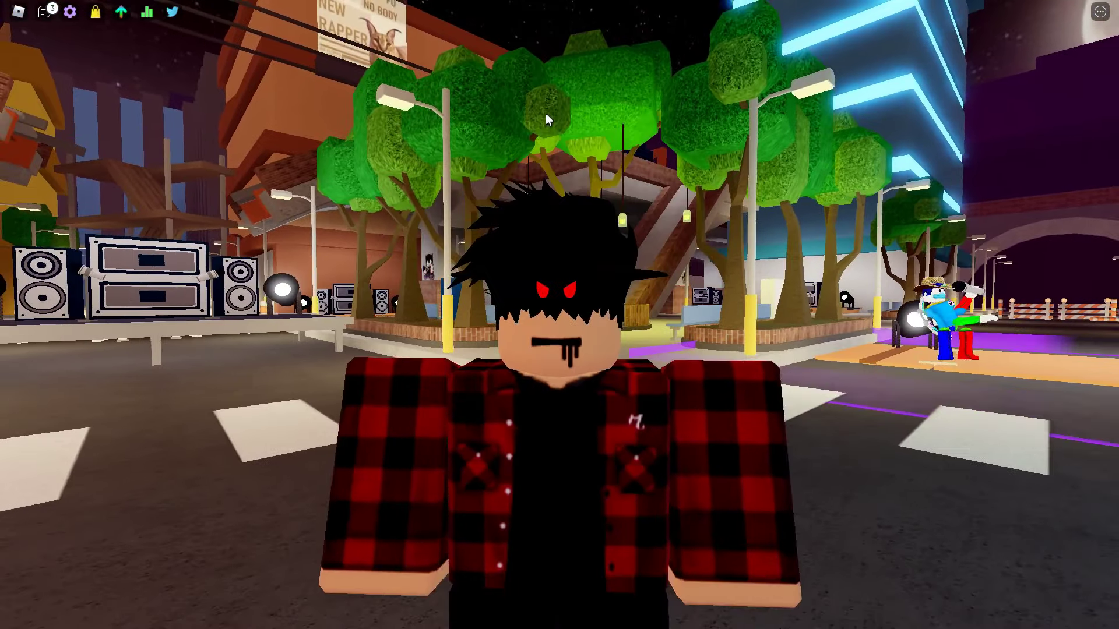
scroll(545, 113, up, 5)
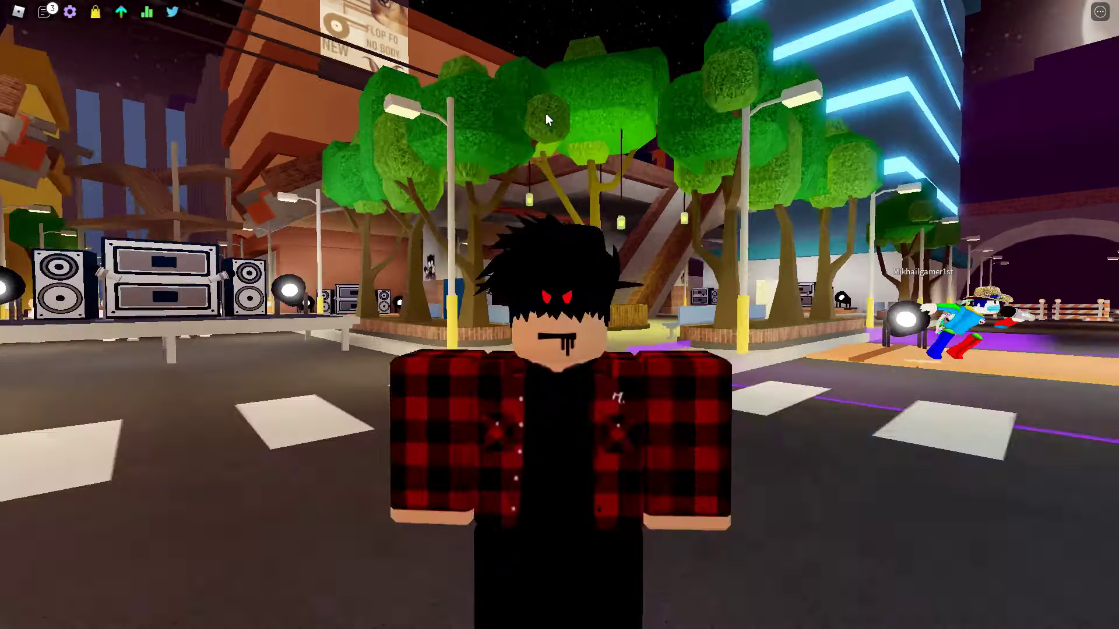
scroll(546, 113, up, 2)
scroll(546, 113, down, 2)
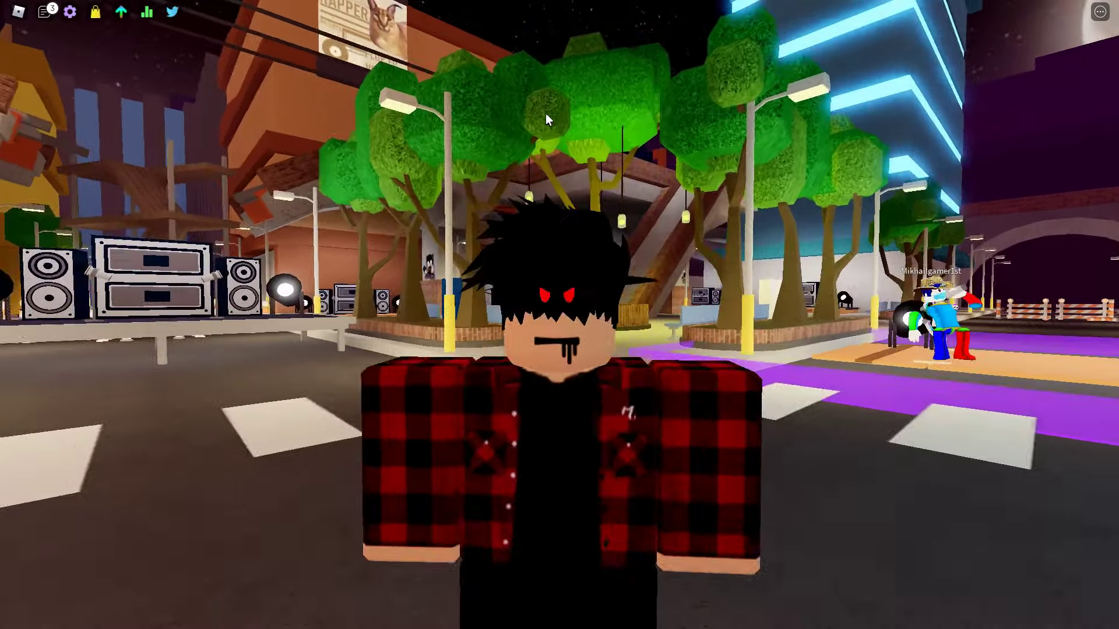
scroll(545, 113, down, 5)
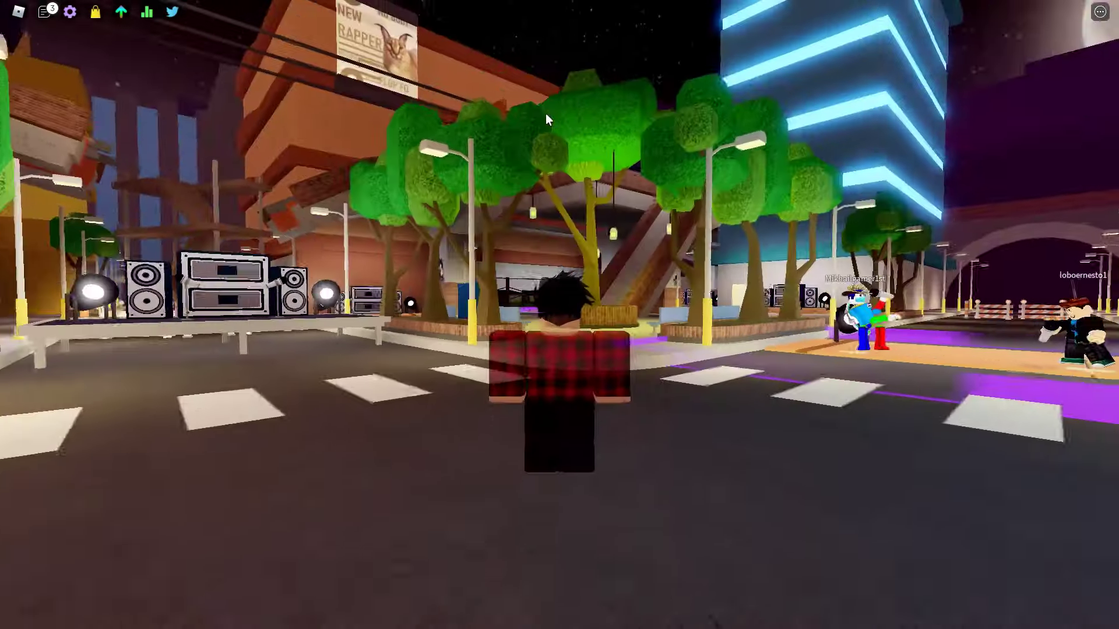
Walk the avatar across the crosswalk toward the tree-lined plaza
key(Left)
key(Left)
key(Left)
key(Left)
key(Left)
key(Left)
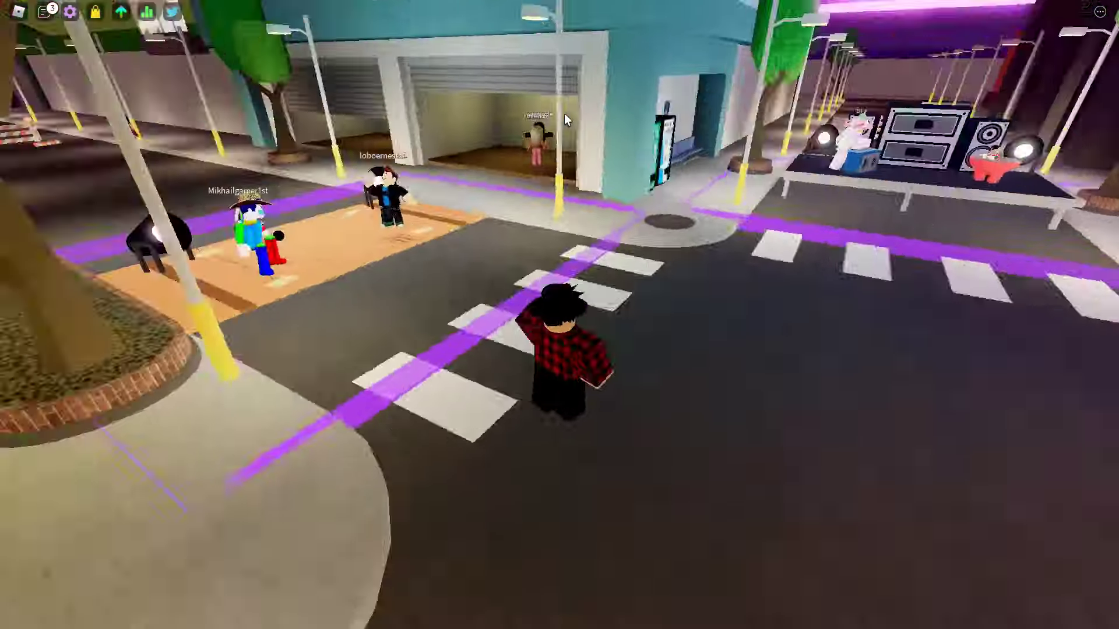
key(w)
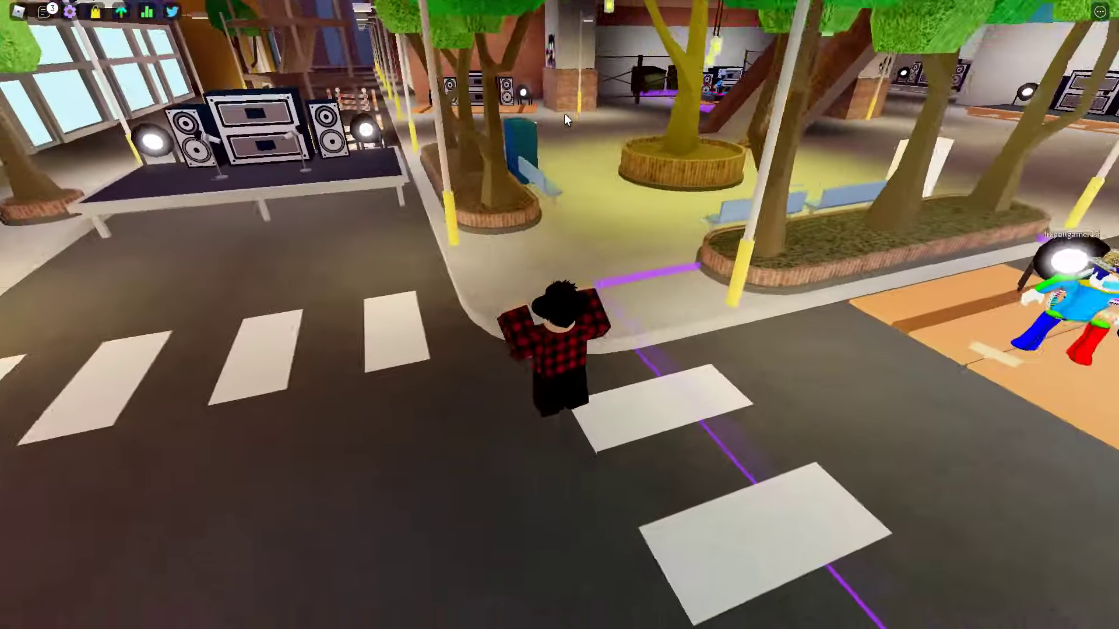